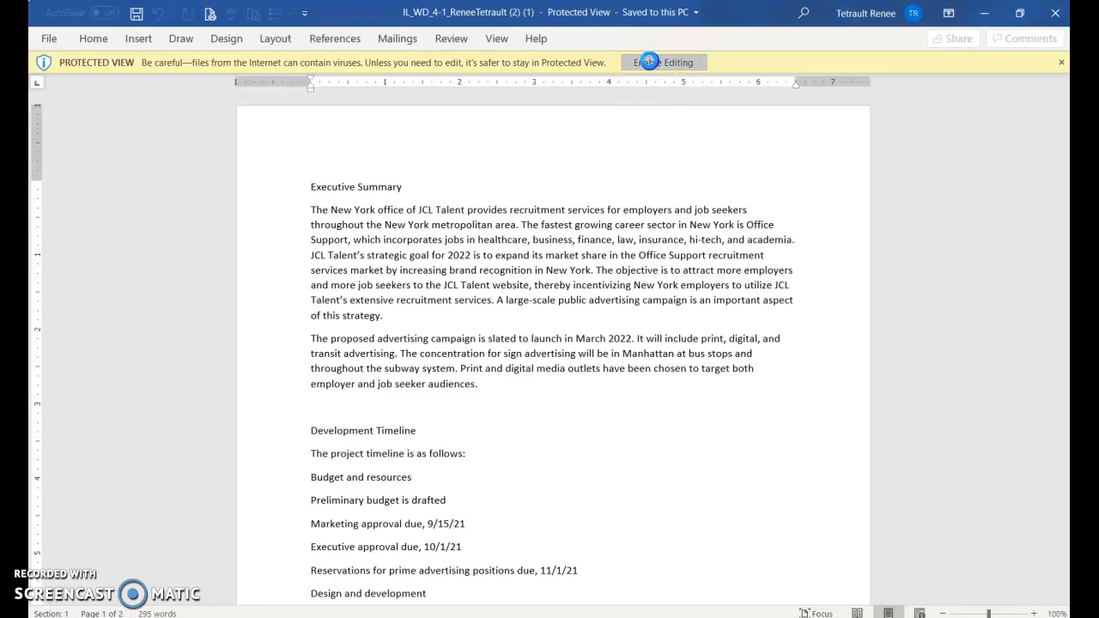
Start saving a copy of the document, choosing the Delete Documents Folder on the Desktop as its location.
left_click(50, 39)
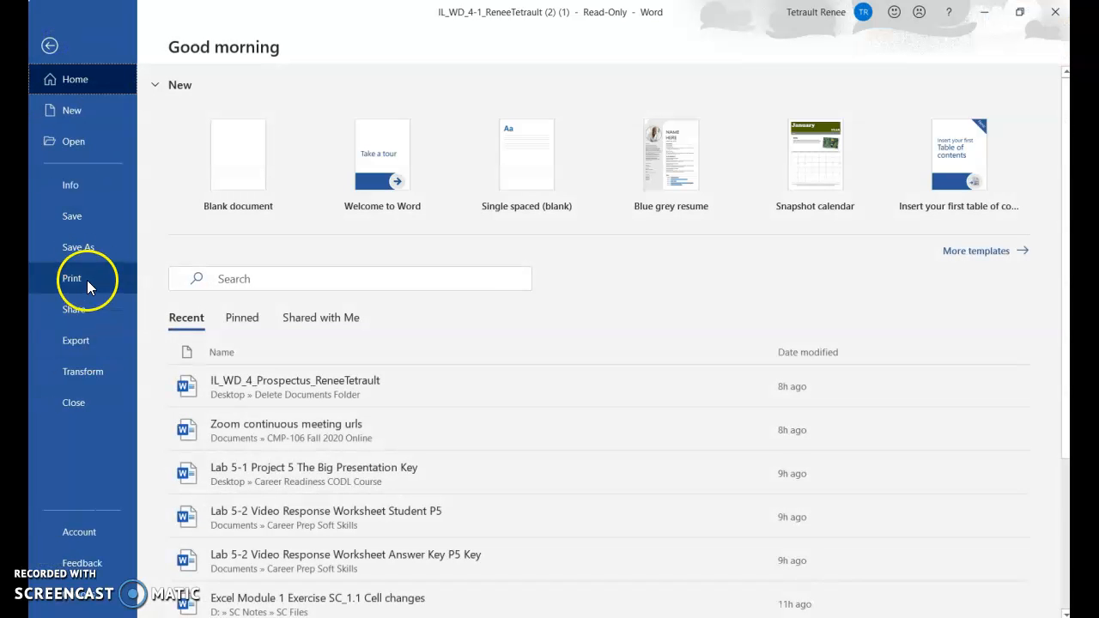
left_click(81, 247)
left_click(249, 369)
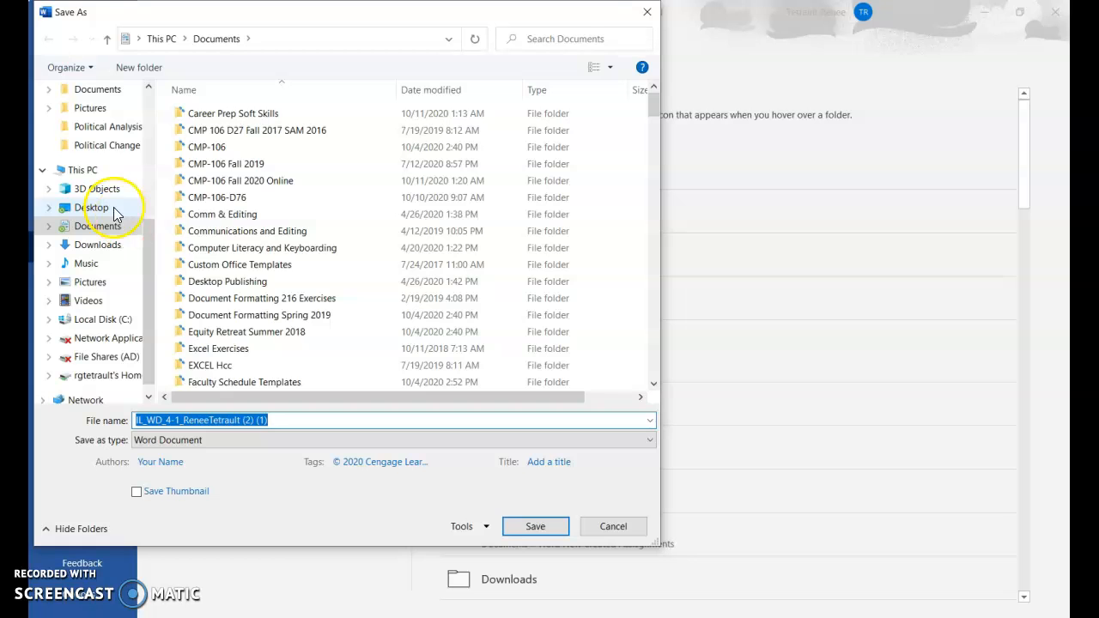
left_click(115, 208)
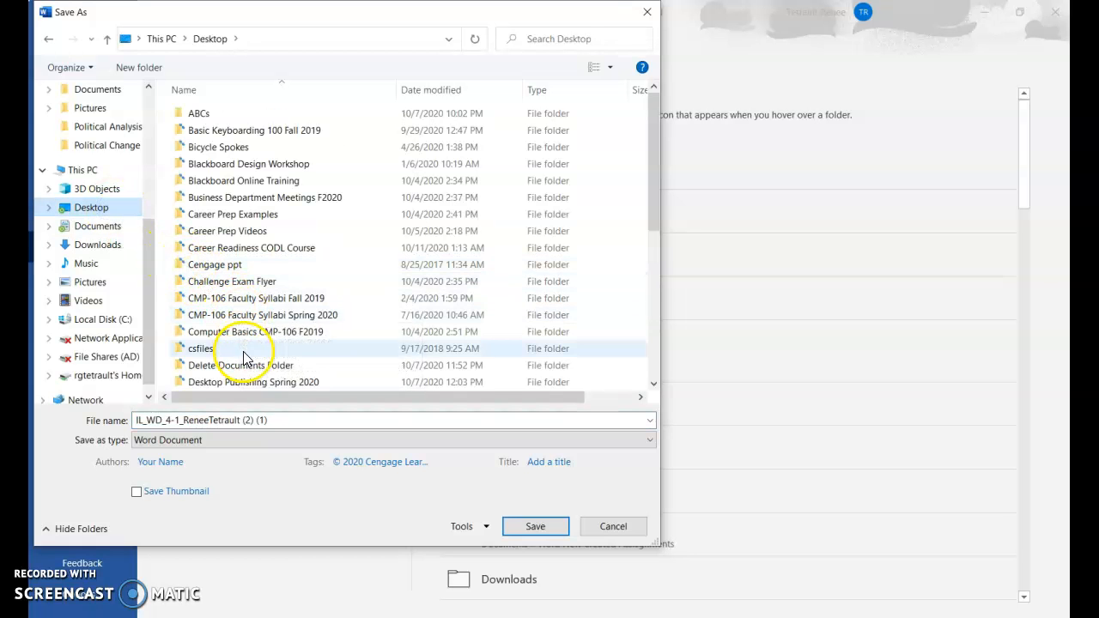
scroll(241, 319, "down", 1)
double_click(232, 314)
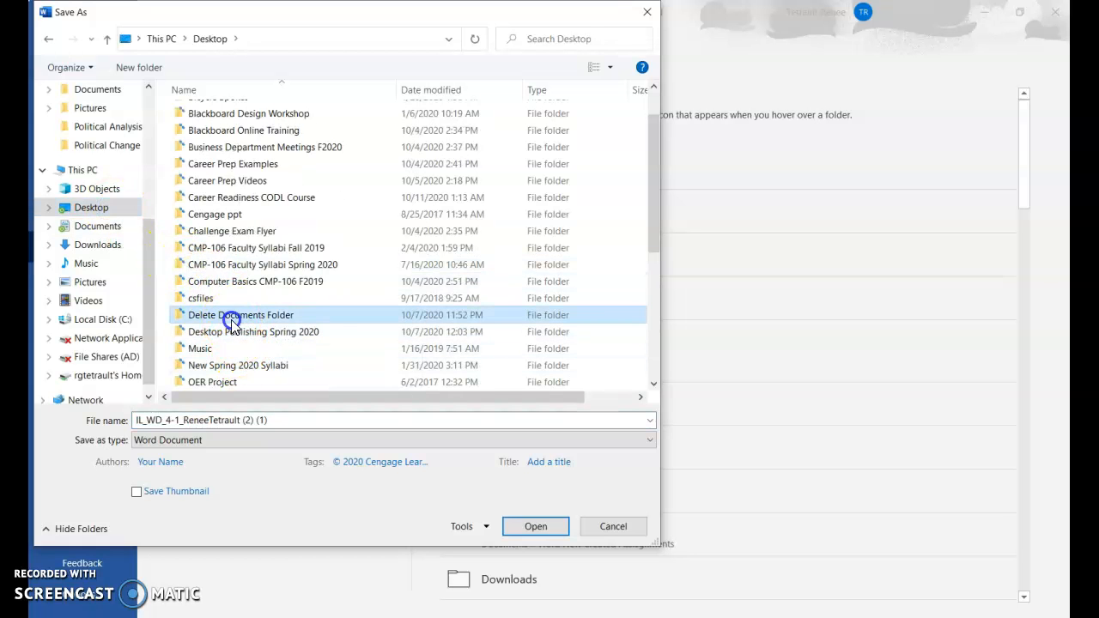
Name the copy IL_WD_4_Prospectus_ followed by the student's name and save it as a Word document.
left_click(300, 421)
key("End")
key("BackSpace")
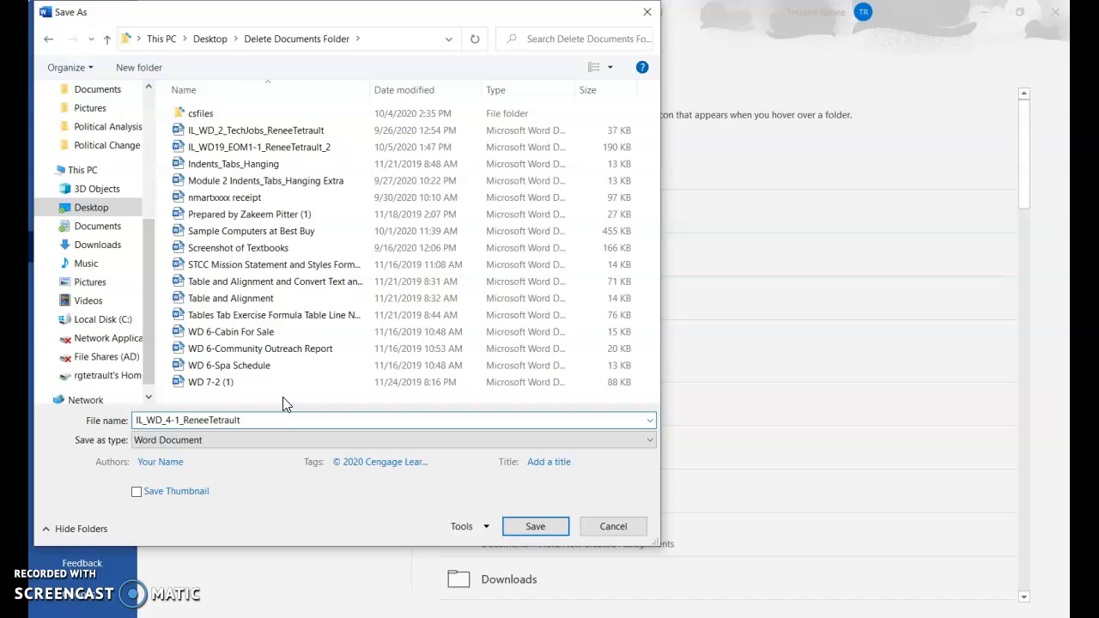
key("BackSpace")
key("BackSpace")
type("_Prospectus")
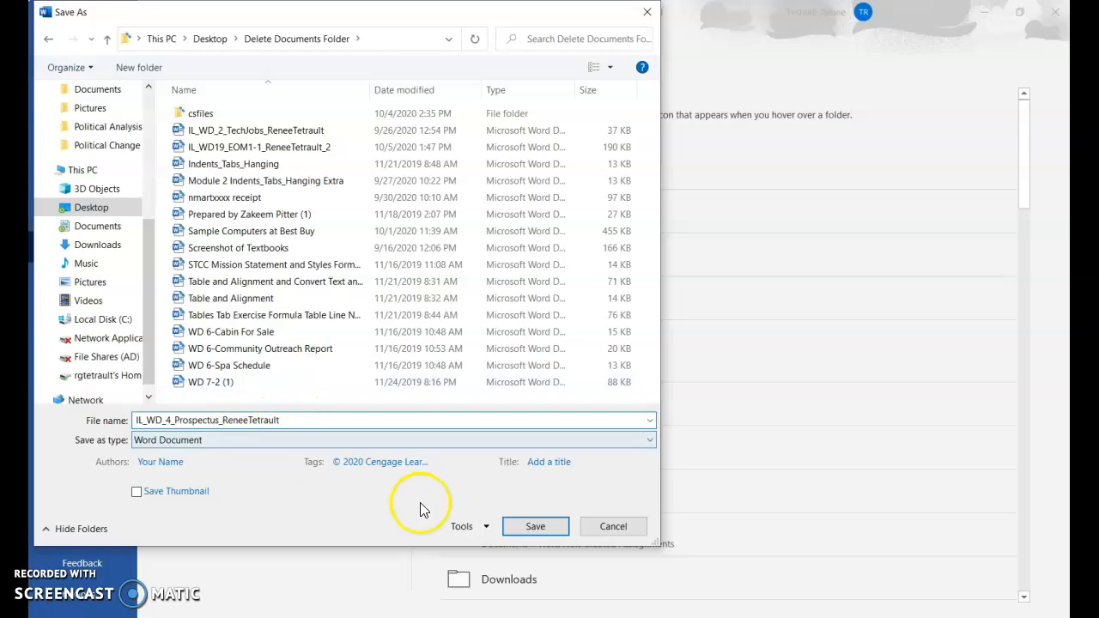
left_click(533, 534)
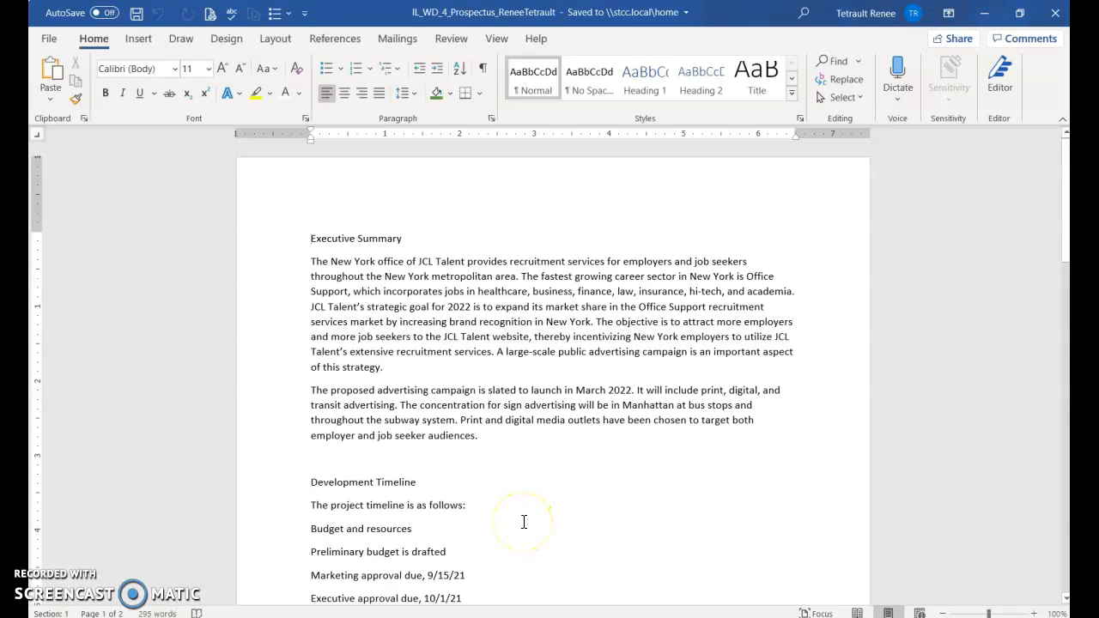
Set the Executive Summary heading's font size to 48 and apply the Small caps effect to it.
left_click(266, 247)
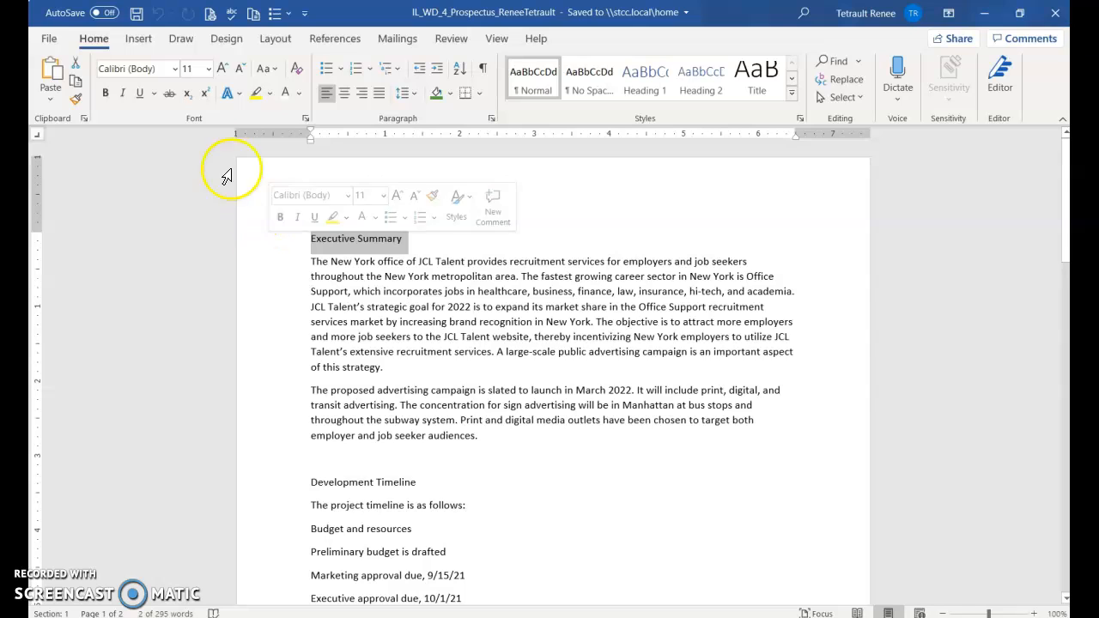
left_click(206, 75)
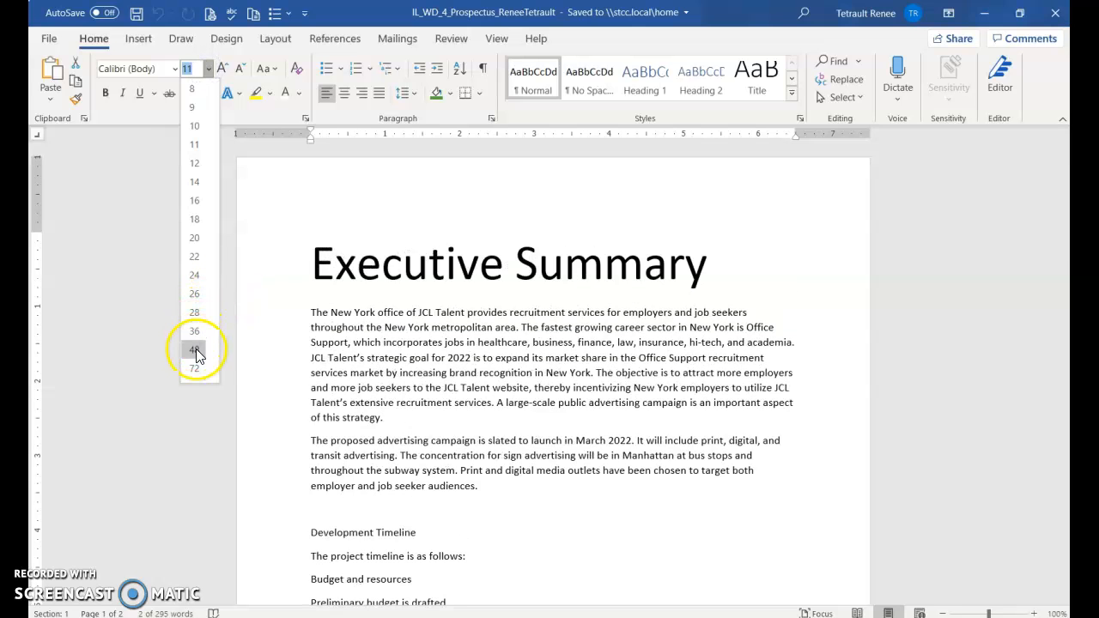
left_click(197, 349)
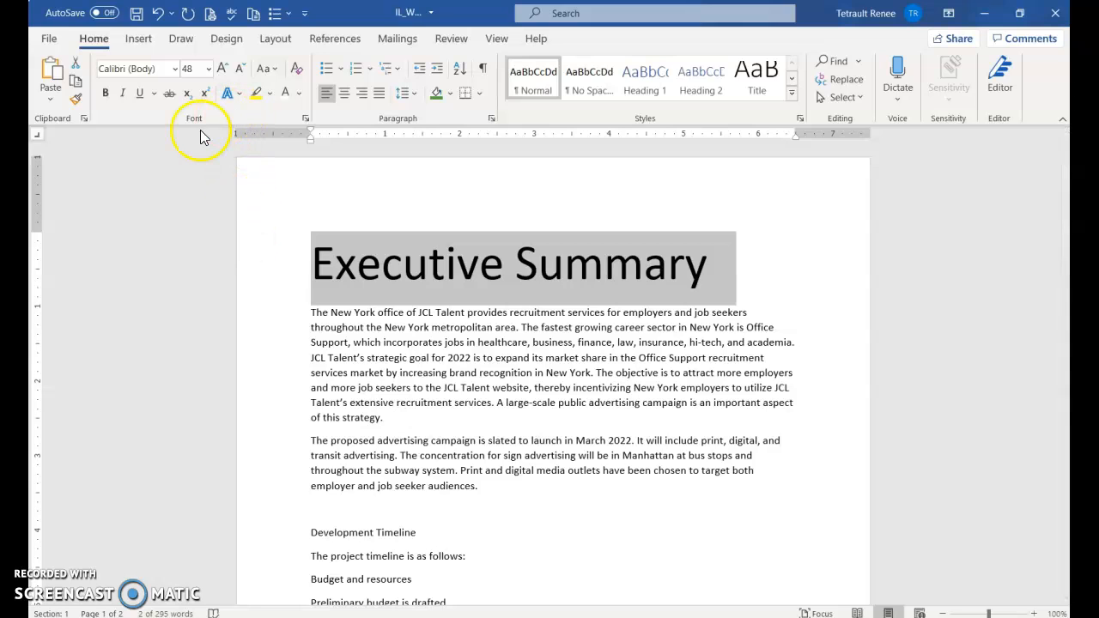
left_click(306, 120)
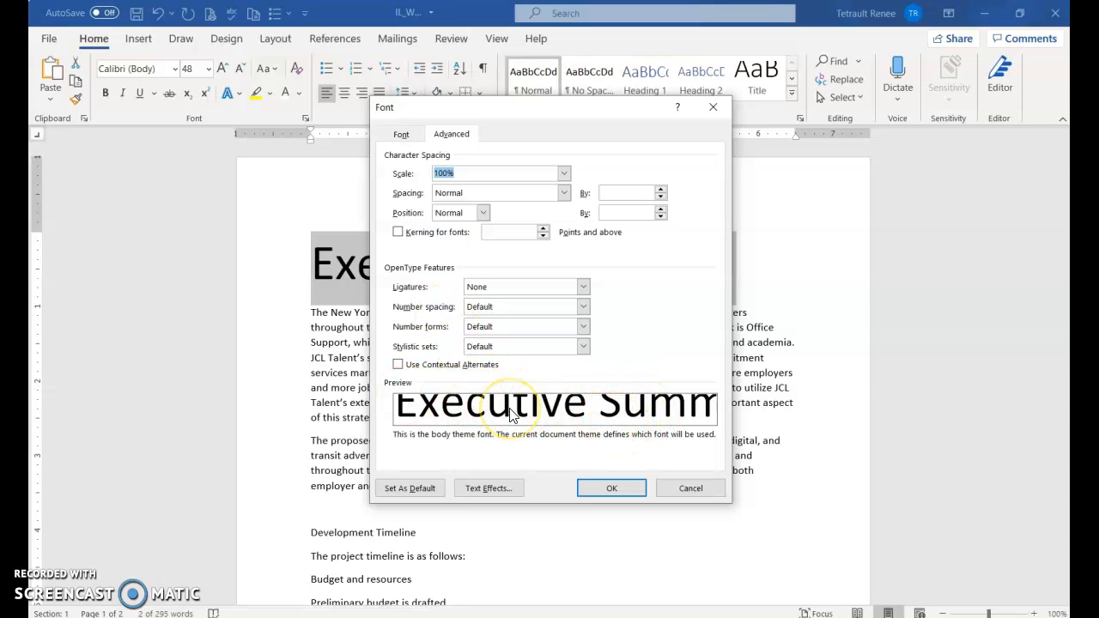
left_click(400, 134)
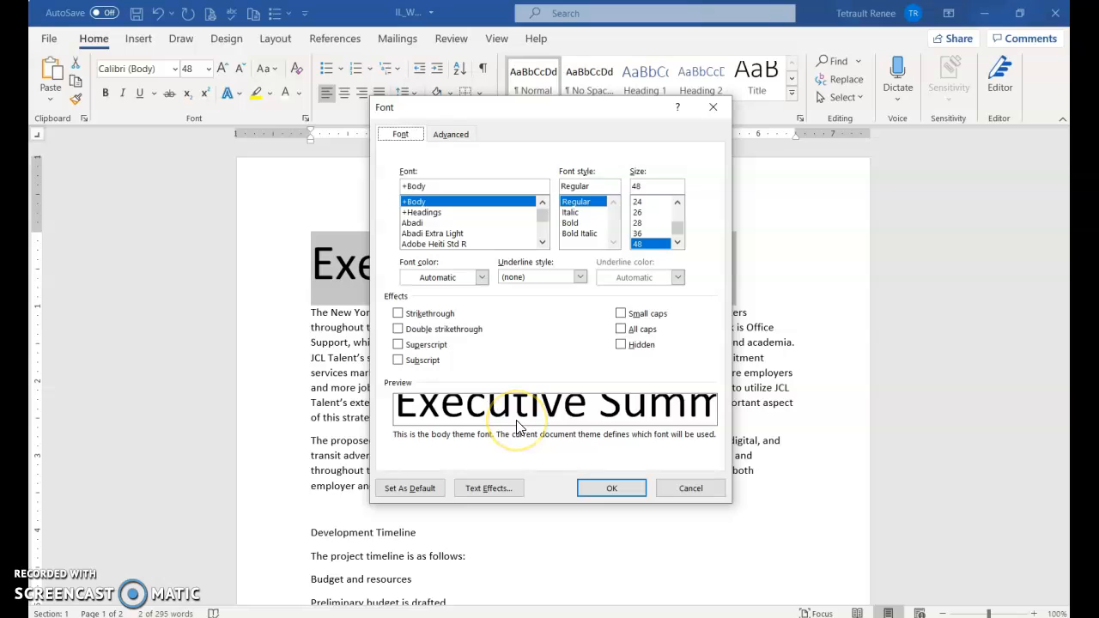
left_click(621, 314)
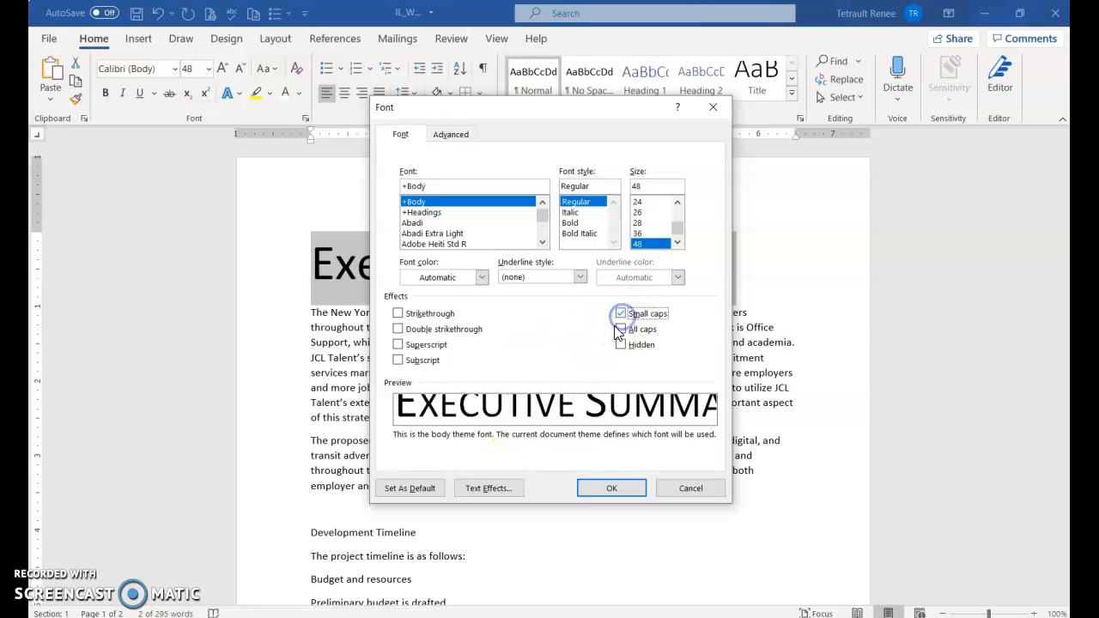
left_click(594, 491)
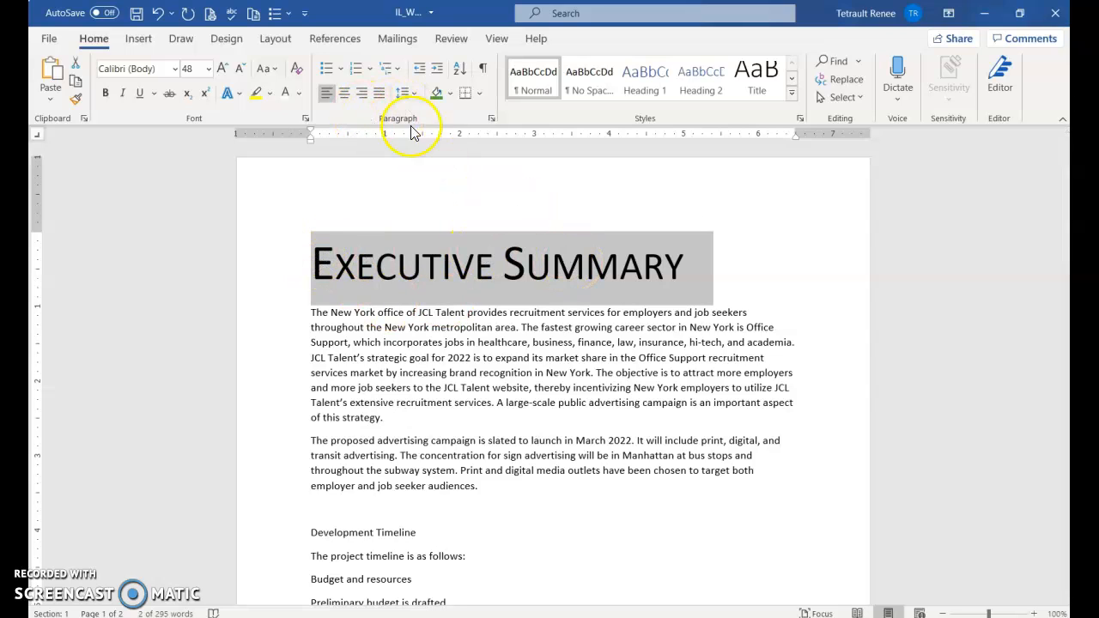
Set the Executive Summary heading's character scale to 80% and its character spacing to Expanded by 1 pt.
left_click(306, 118)
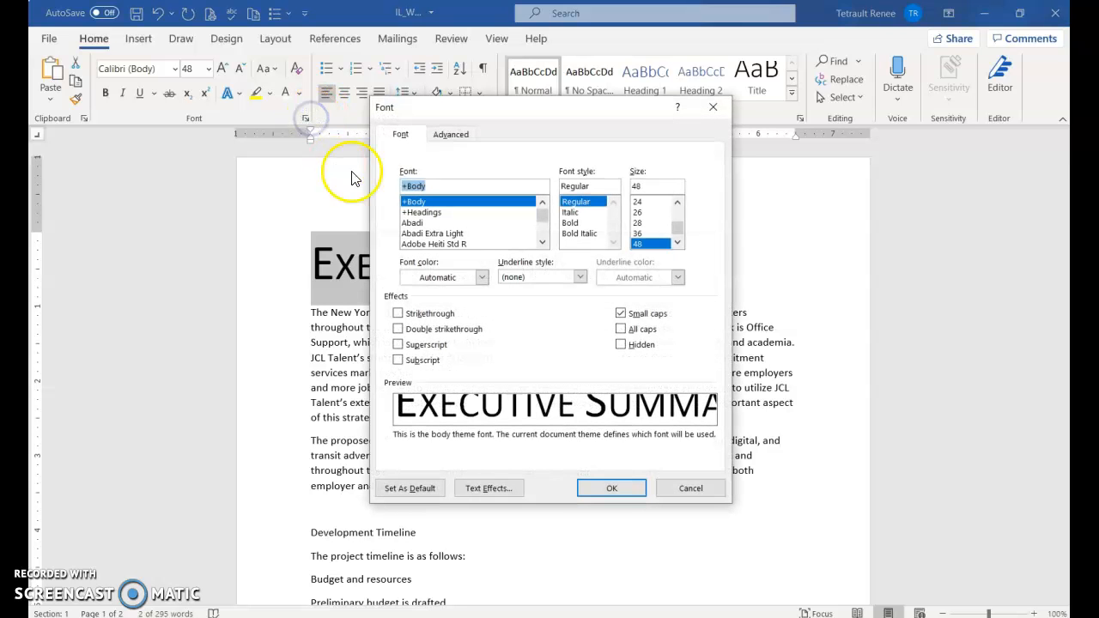
left_click(448, 138)
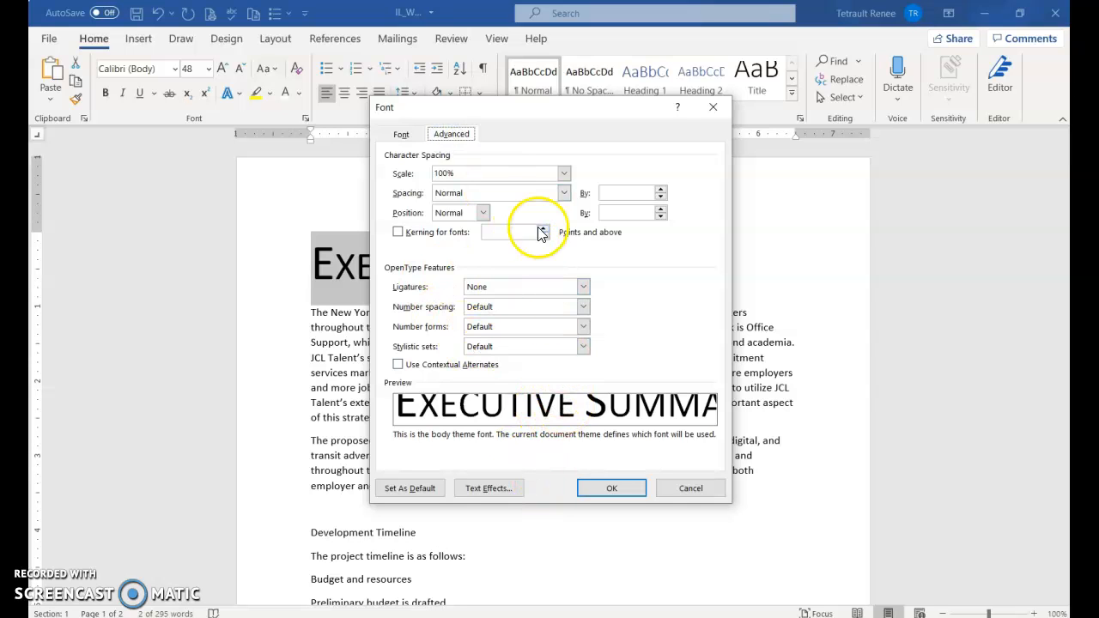
left_click(563, 175)
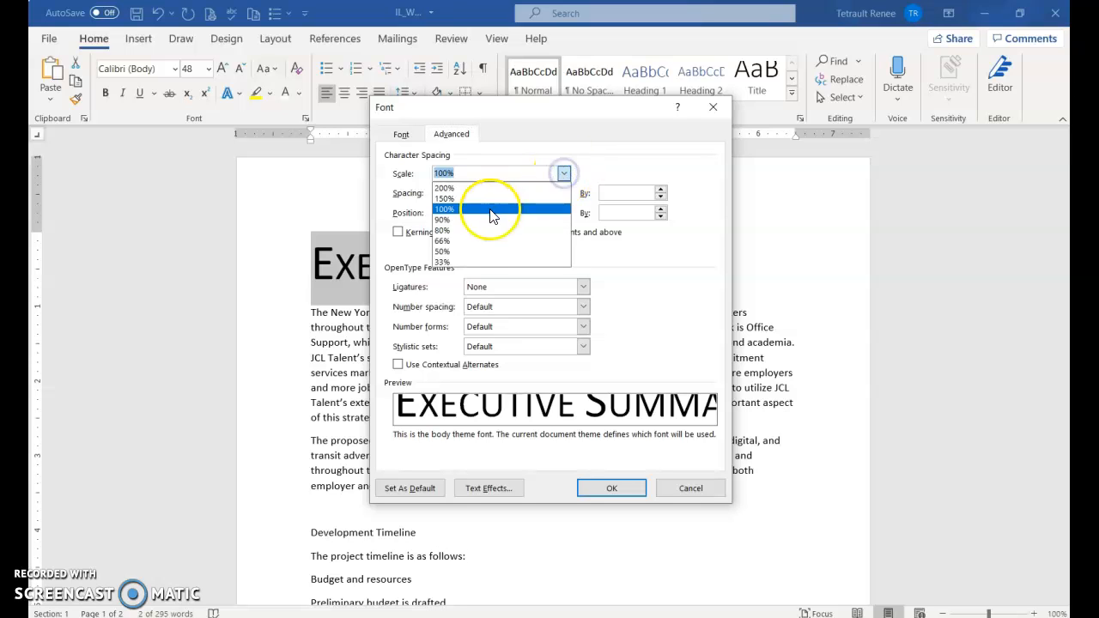
left_click(468, 232)
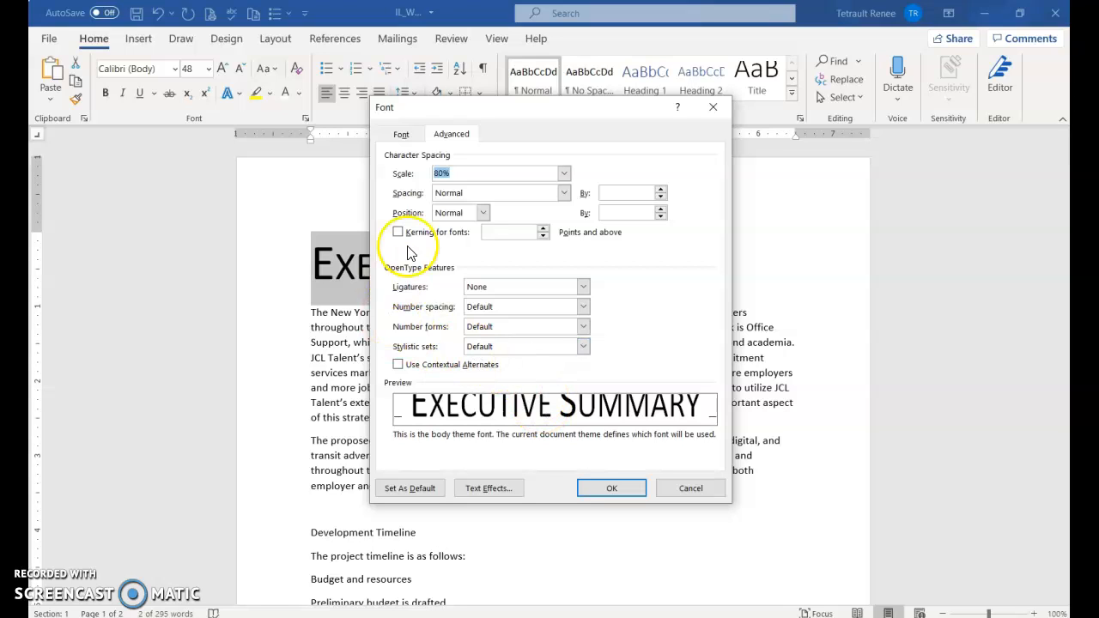
left_click(564, 193)
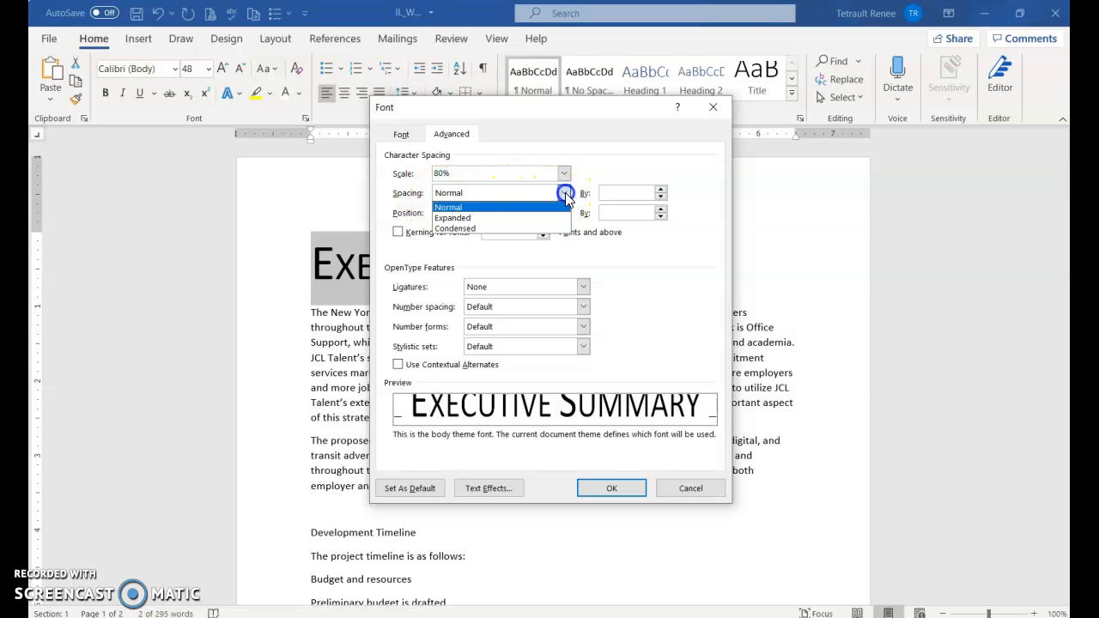
left_click(463, 217)
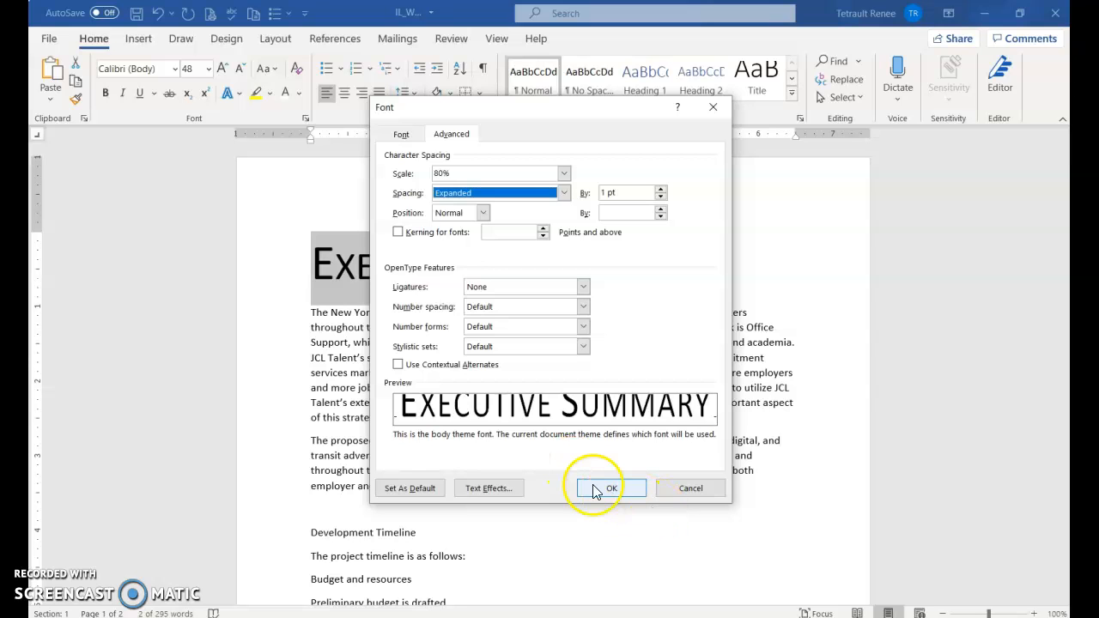
left_click(609, 490)
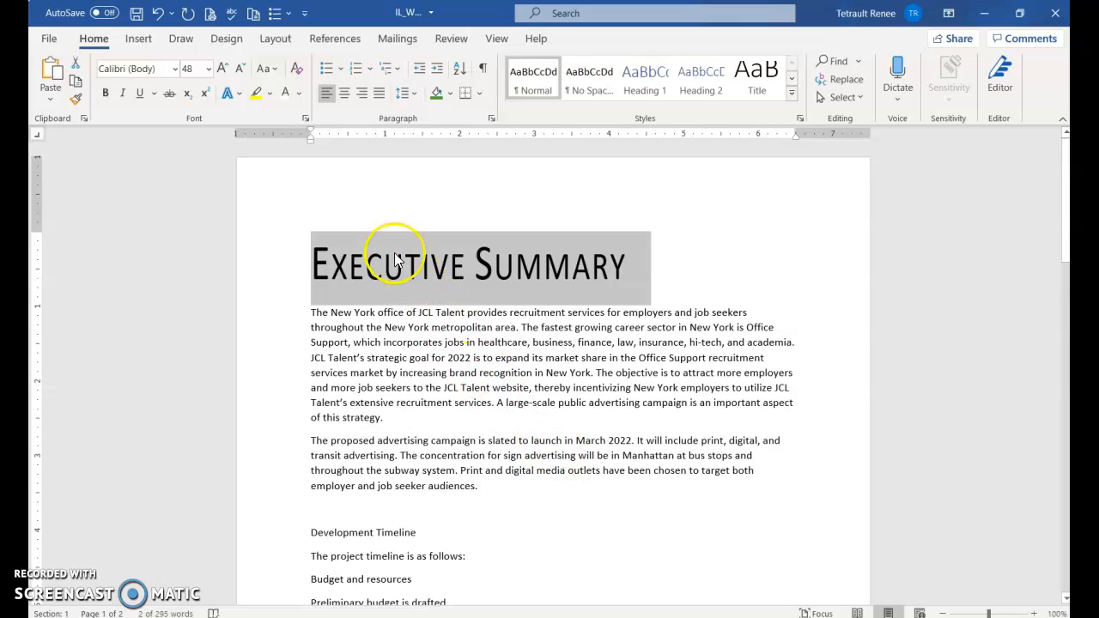
Set the Executive Summary heading's font size to 24.
left_click(208, 69)
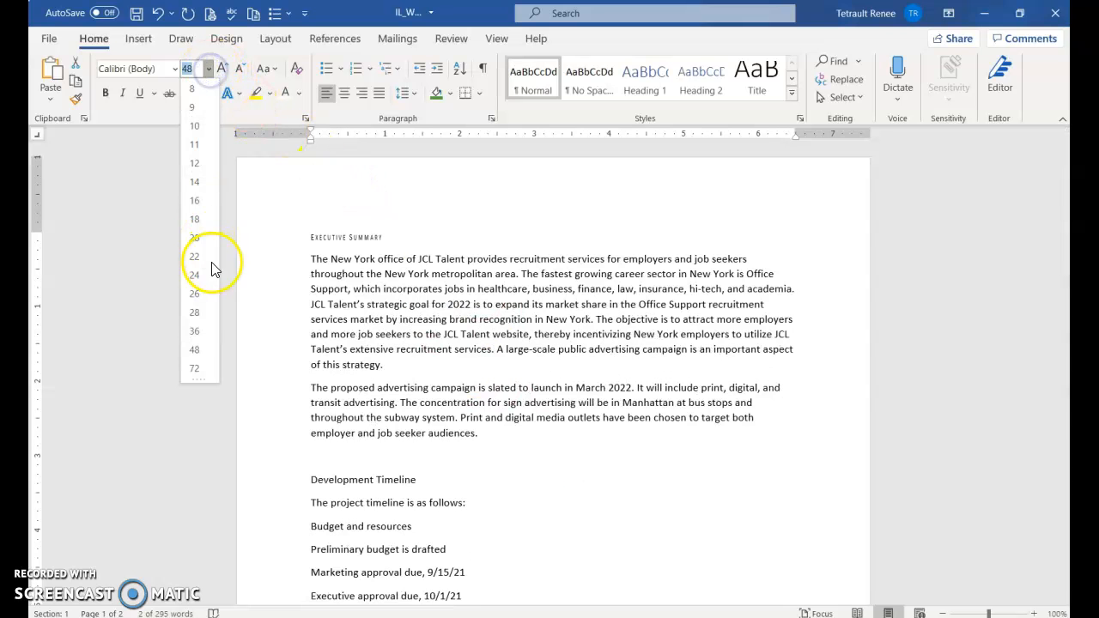
left_click(205, 275)
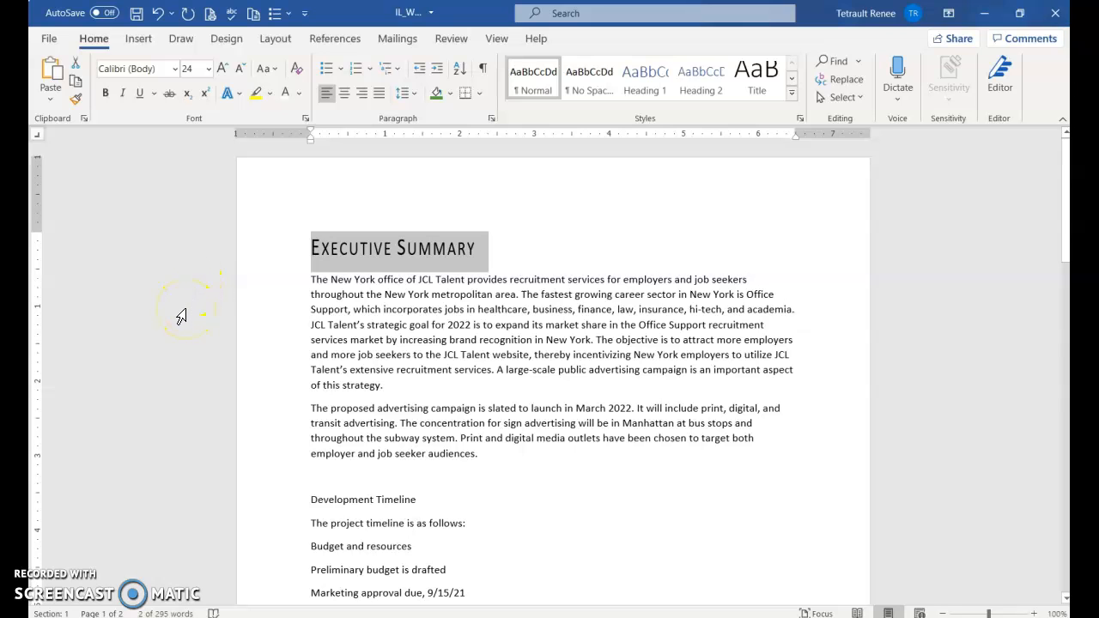
Copy the Executive Summary heading's formatting to the Development Timeline heading, keeping Format Painter active.
scroll(366, 400, "down", 2)
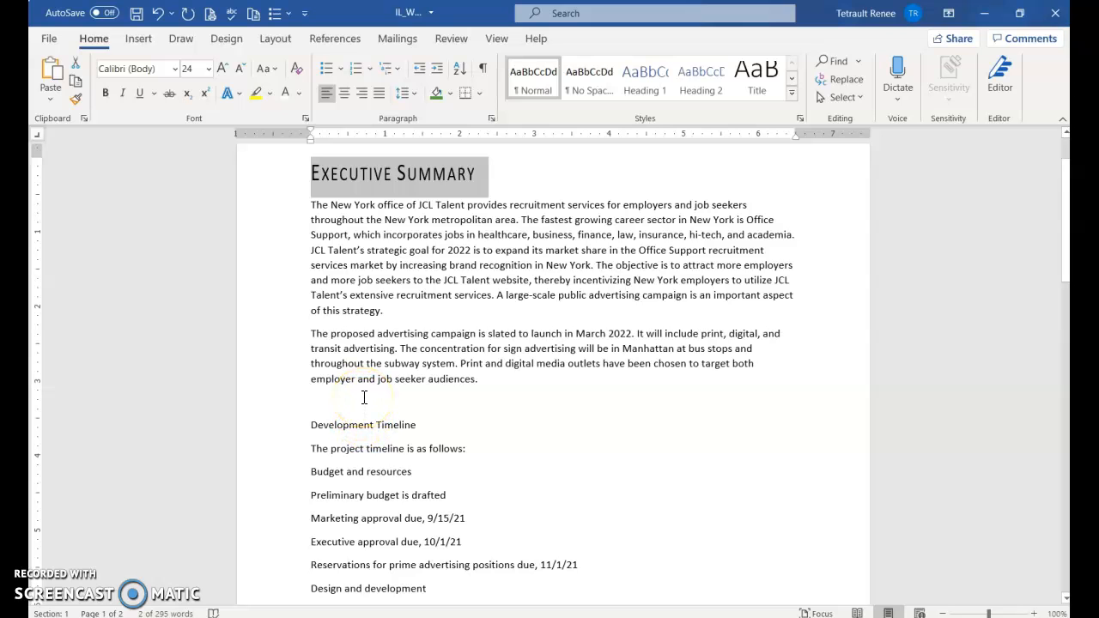
scroll(364, 397, "down", 2)
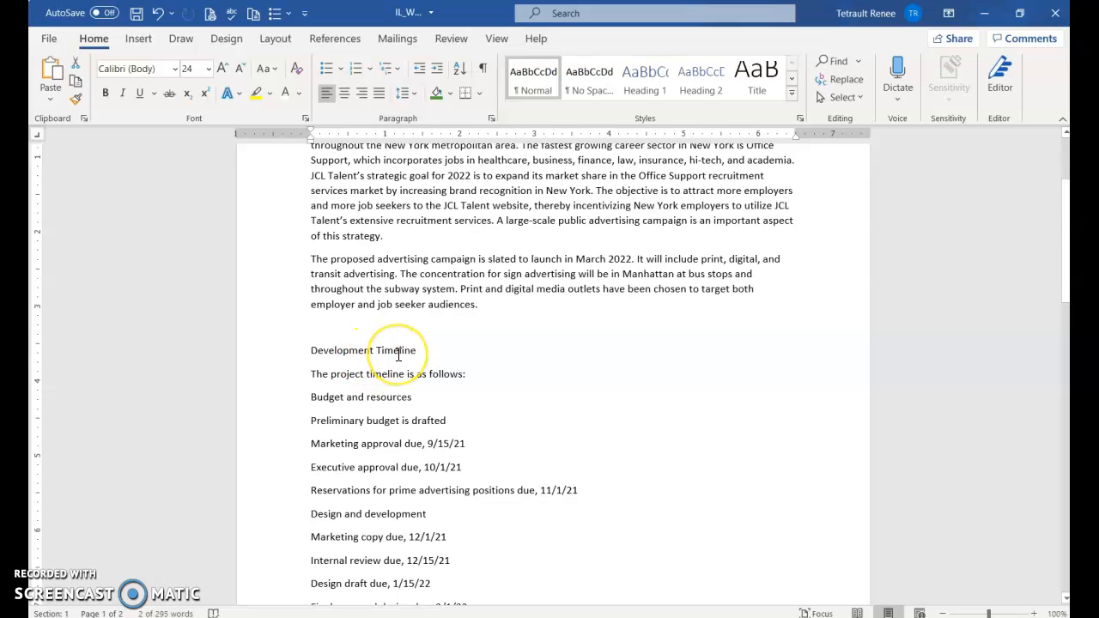
scroll(412, 466, "down", 7)
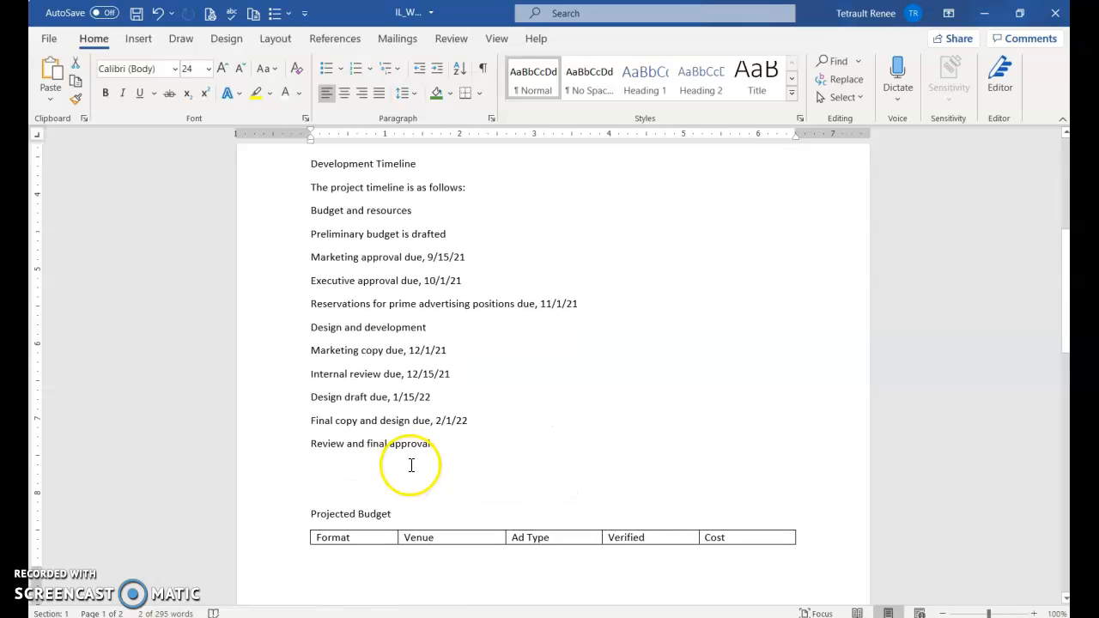
scroll(392, 471, "up", 10)
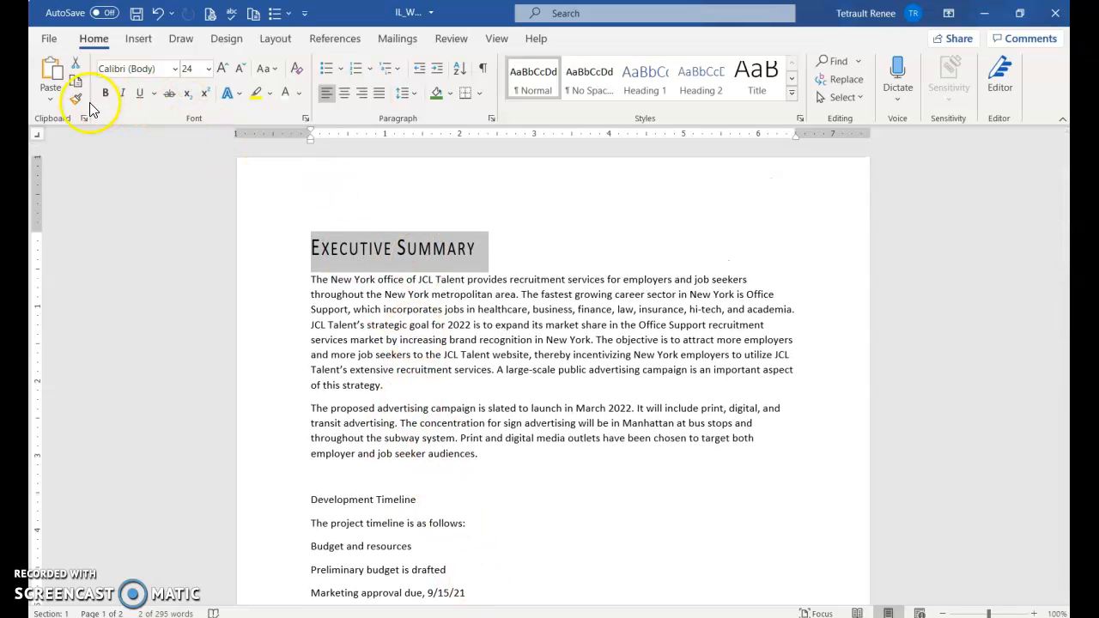
left_click(76, 98)
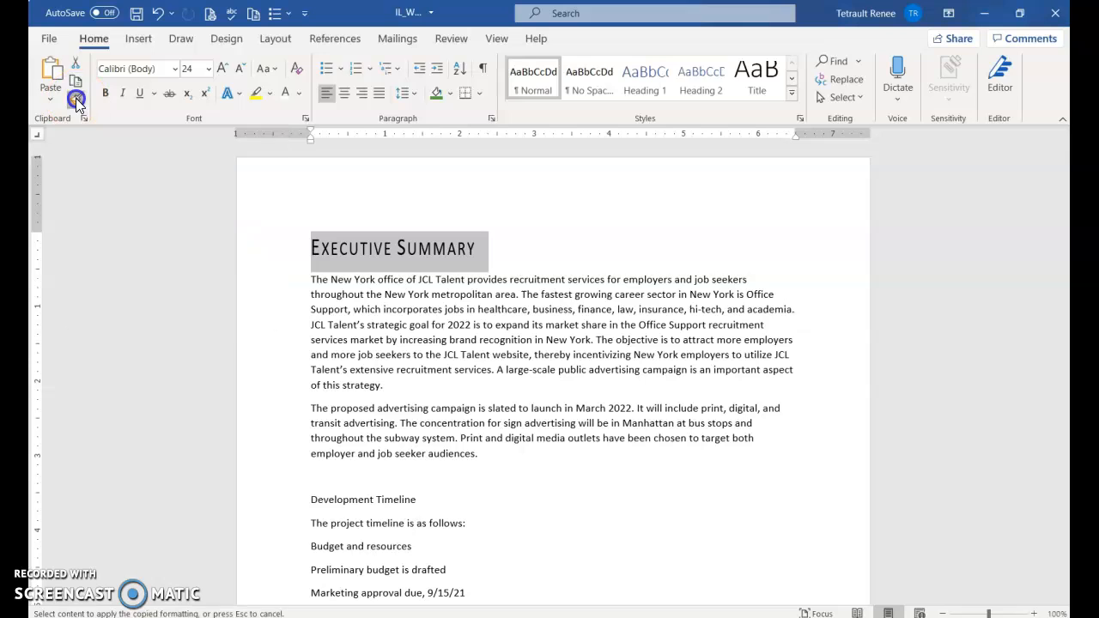
scroll(75, 98, "down", 1)
scroll(493, 556, "down", 2)
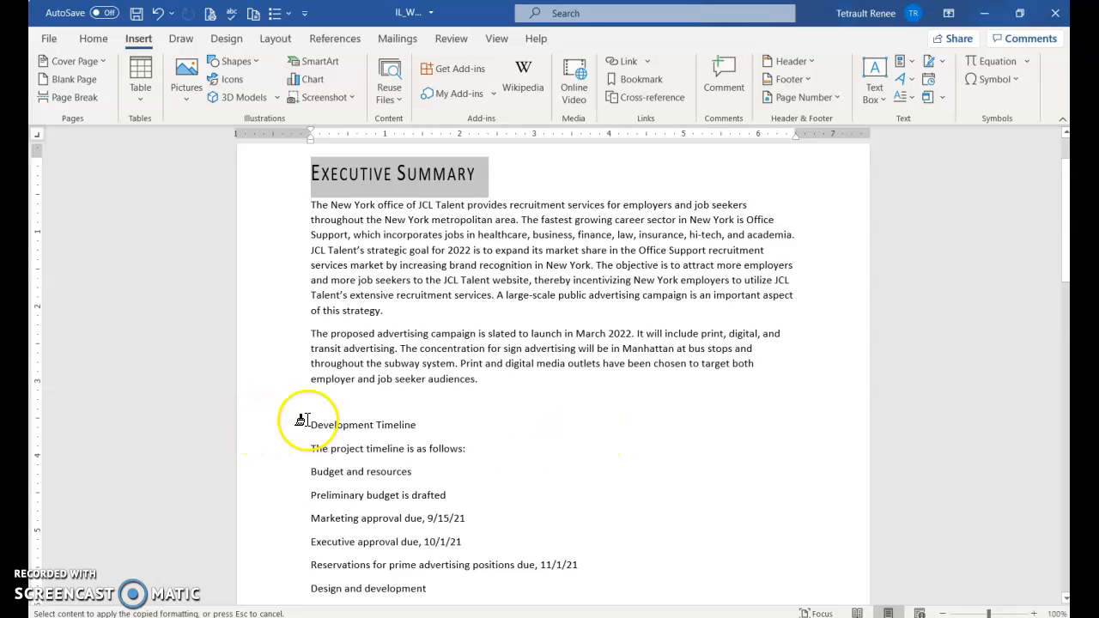
left_click(265, 429)
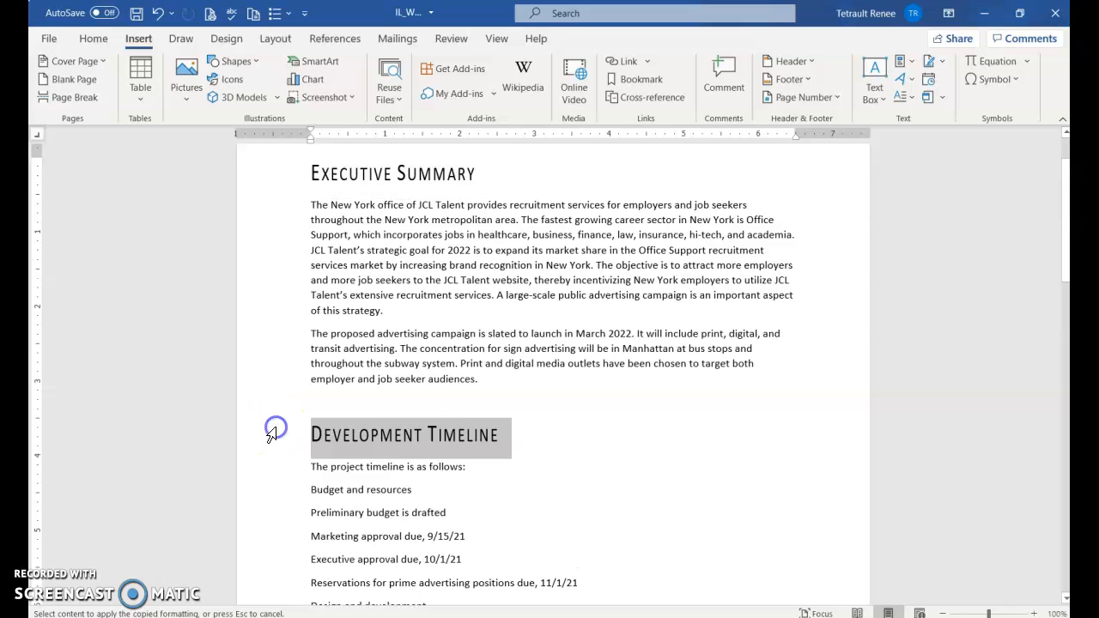
Apply the copied heading formatting to the Projected Budget heading, and turn off Format Painter.
scroll(292, 455, "down", 1)
scroll(298, 472, "down", 5)
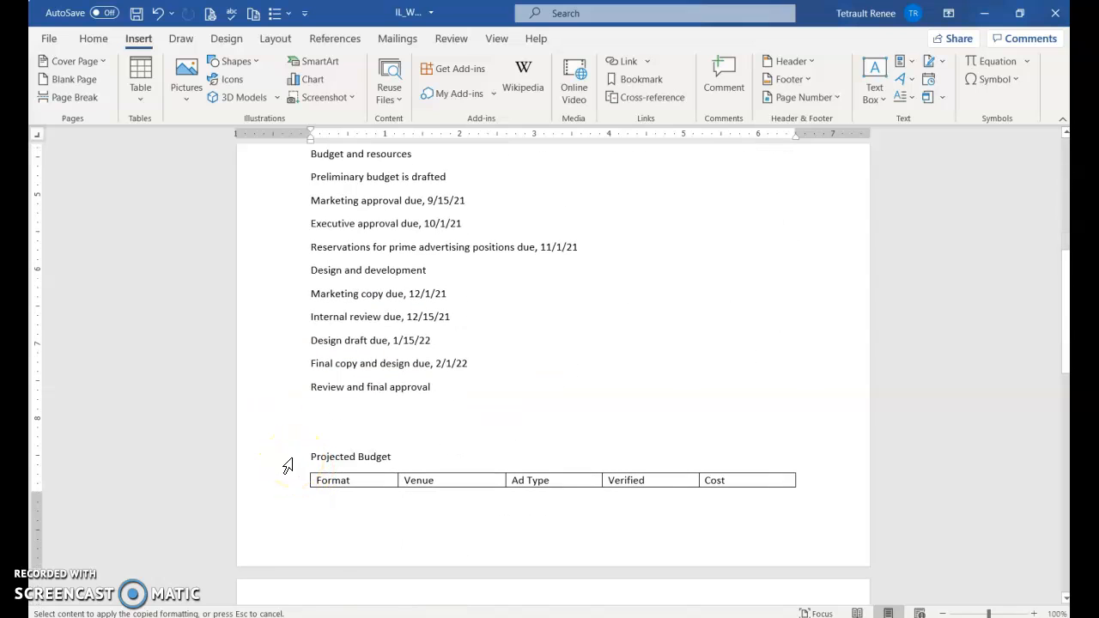
left_click(287, 465)
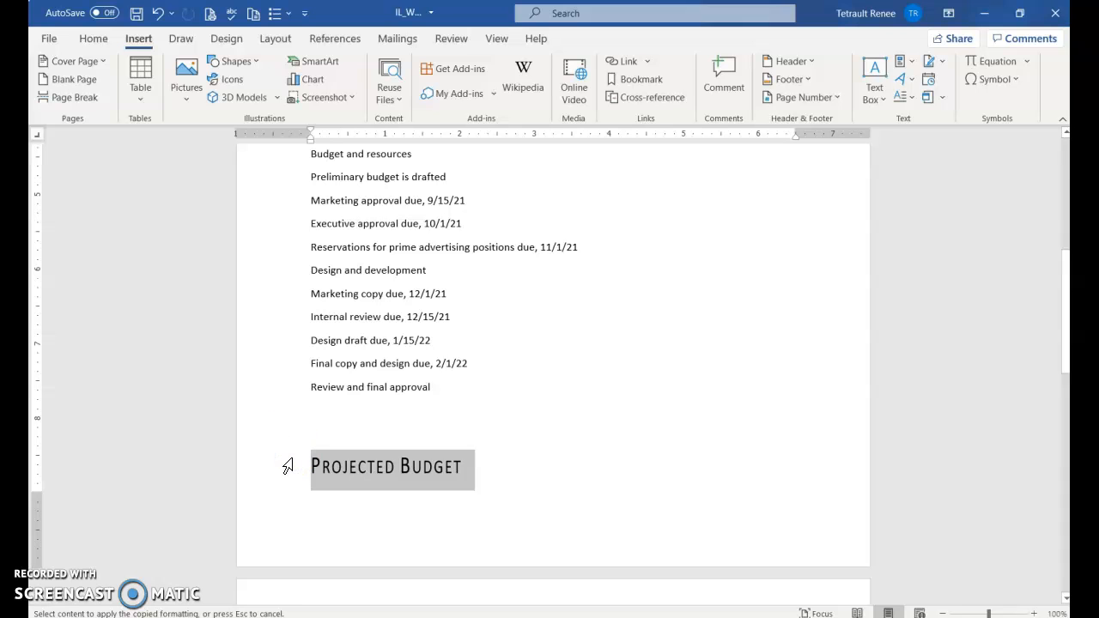
left_click(91, 37)
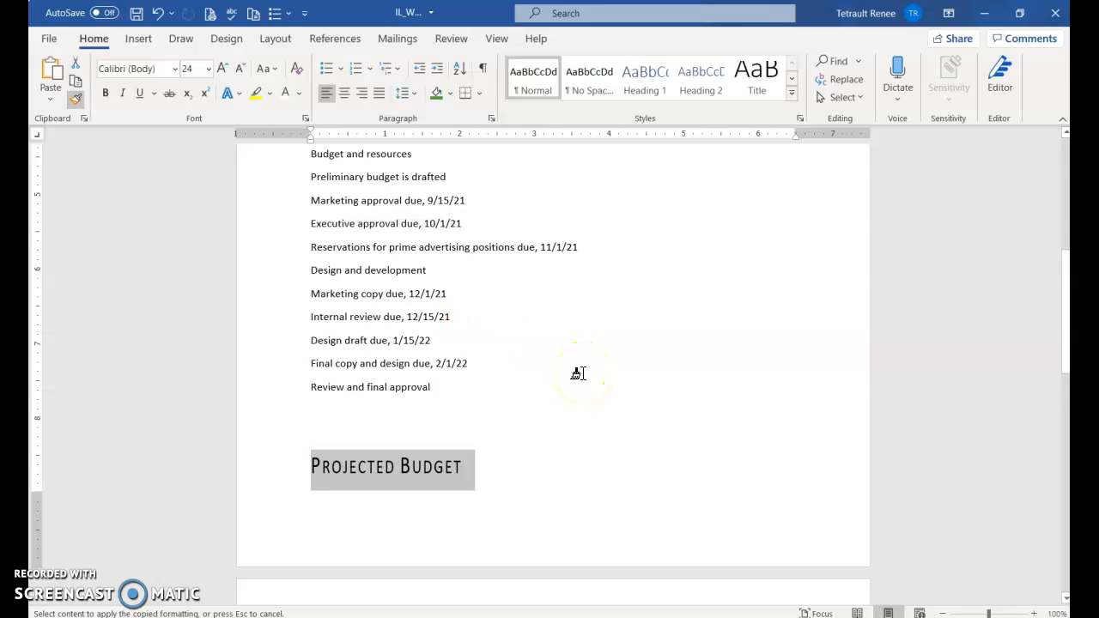
left_click(75, 97)
left_click(374, 384)
Increase the left indent of the first Executive Summary body paragraph by one level, and decrease it back again.
key("ctrl+Home")
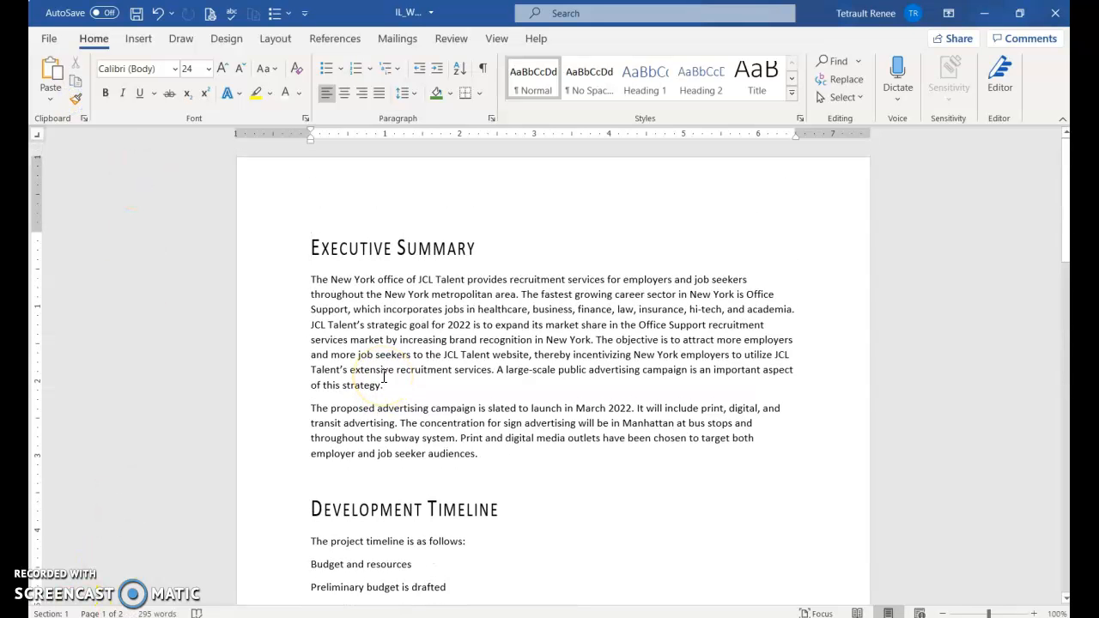
left_click(472, 309)
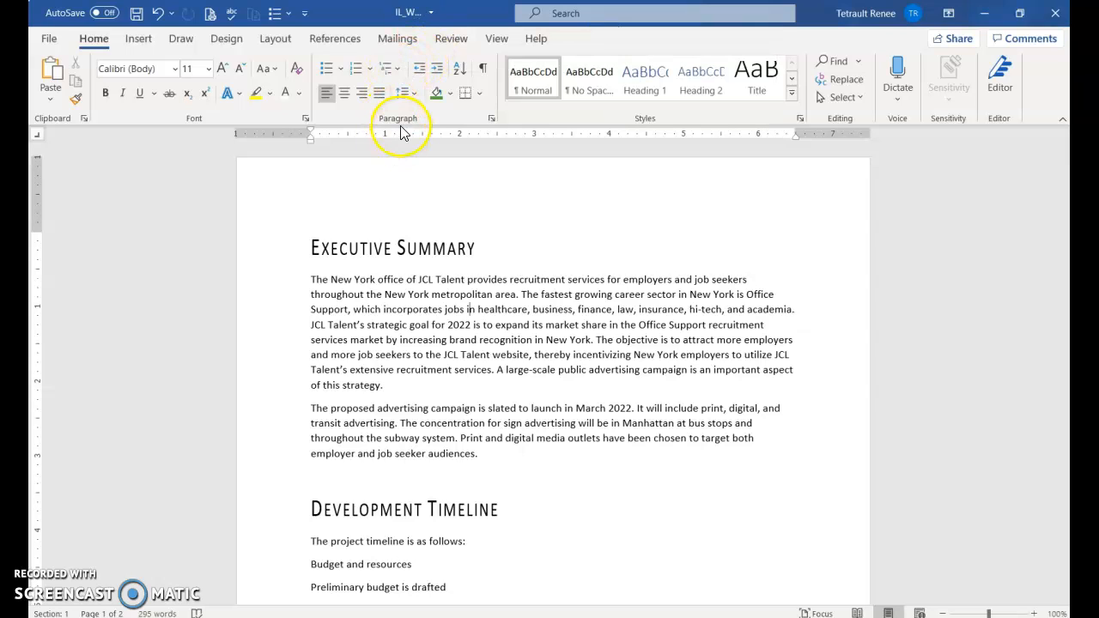
left_click(439, 71)
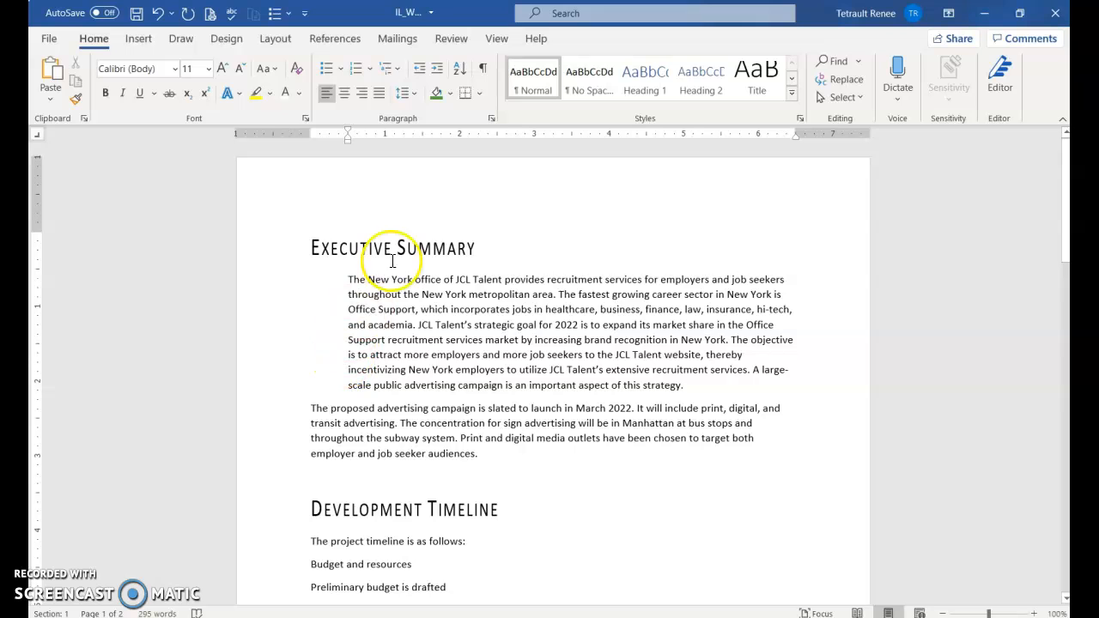
left_click(421, 75)
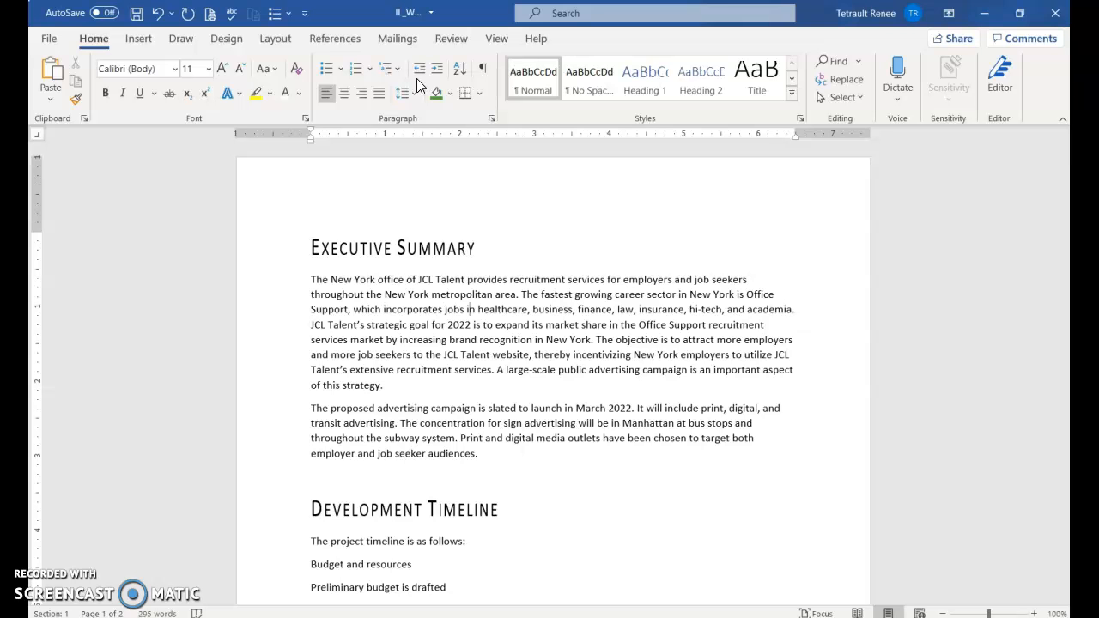
Format the Development Timeline lines from "Budget and resources" through "Review and final approval" as a list with solid round bullets.
scroll(503, 359, "down", 5)
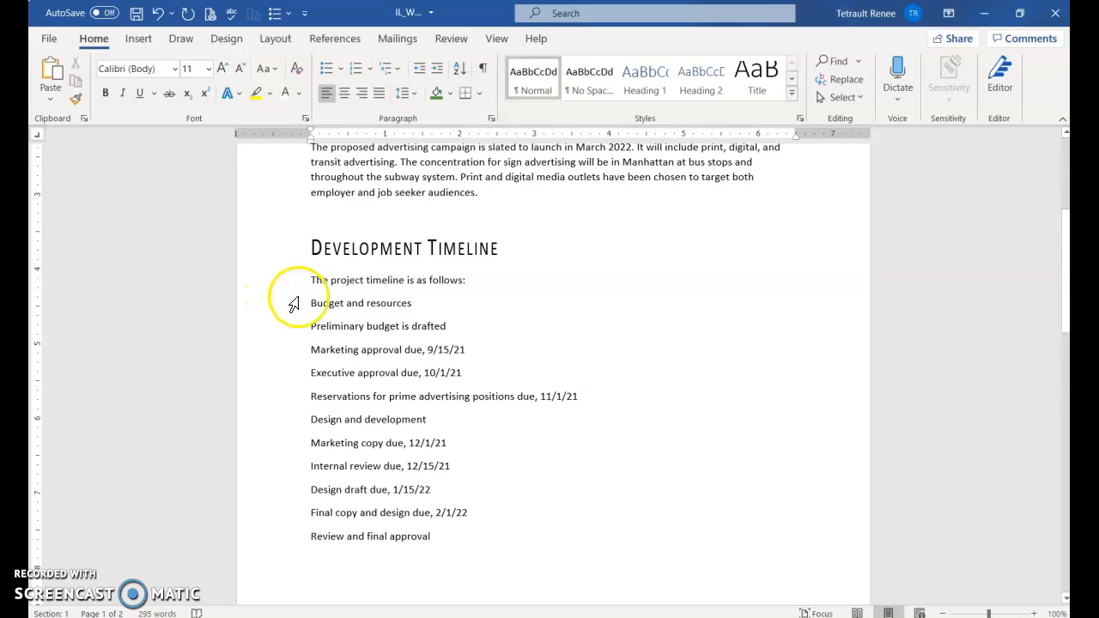
scroll(314, 293, "down", 1)
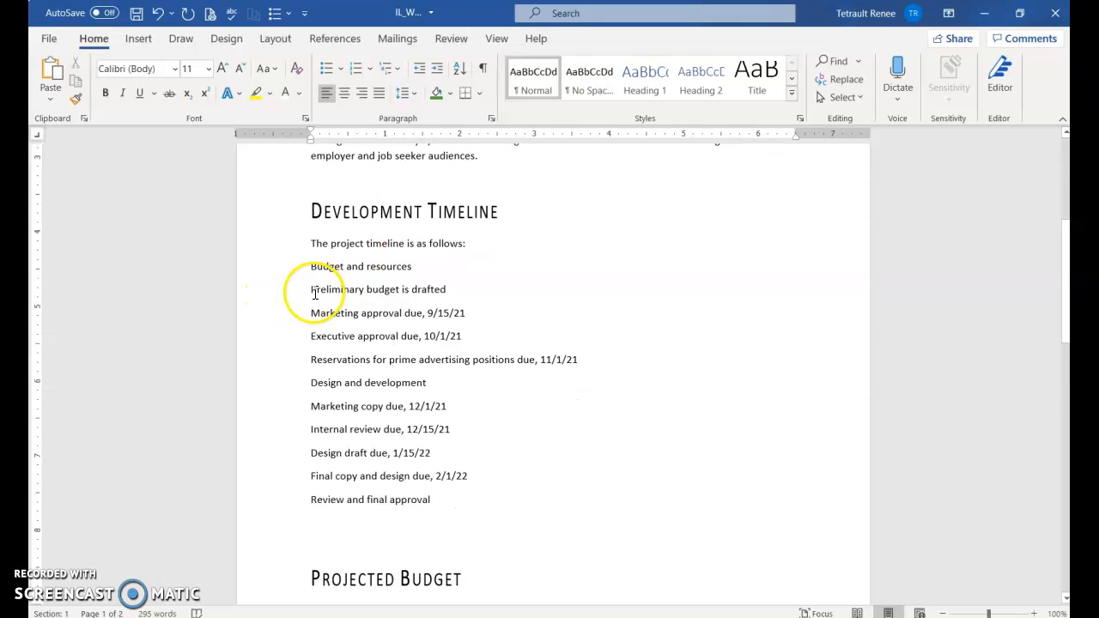
left_click_drag(290, 268, 306, 503)
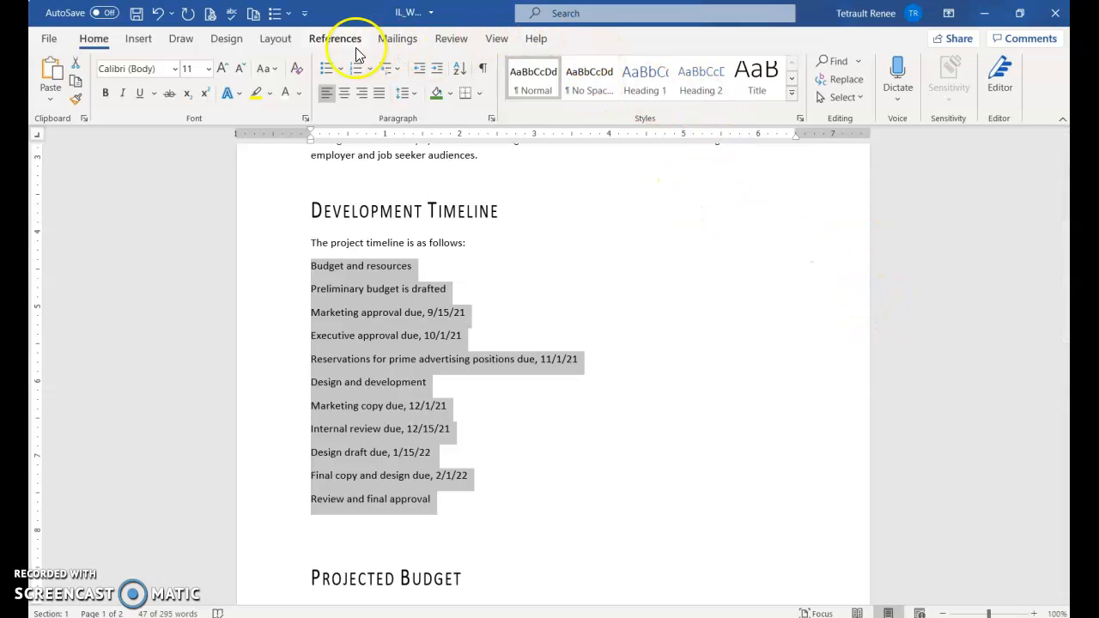
left_click(341, 71)
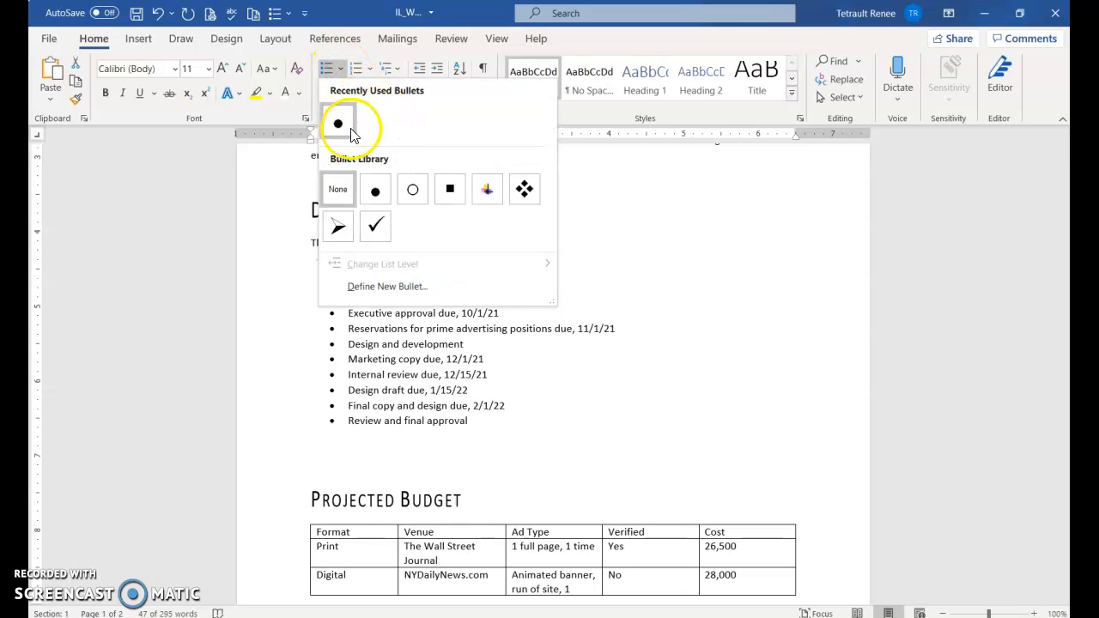
left_click(377, 195)
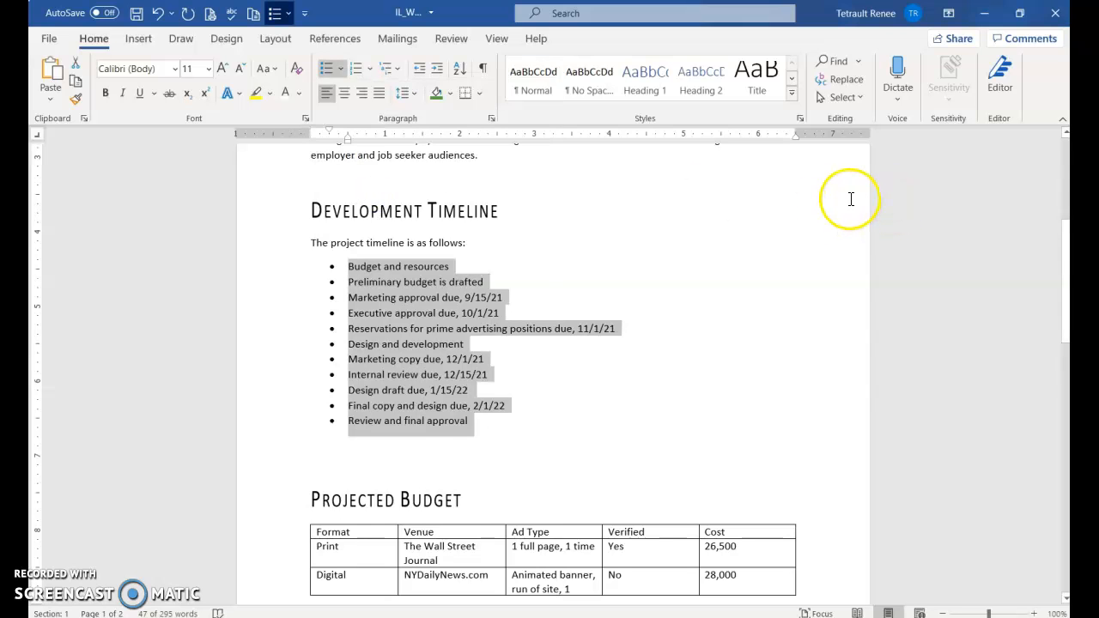
Change the color of all bullet symbols in the Development Timeline list to Blue, Accent 1.
left_click(330, 330)
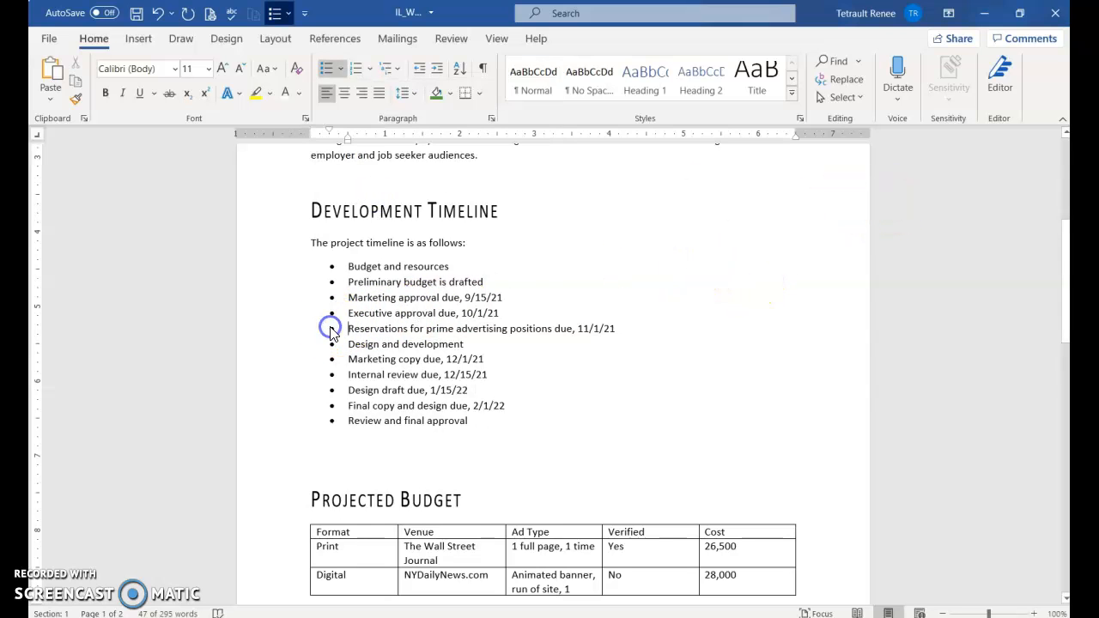
left_click(331, 329)
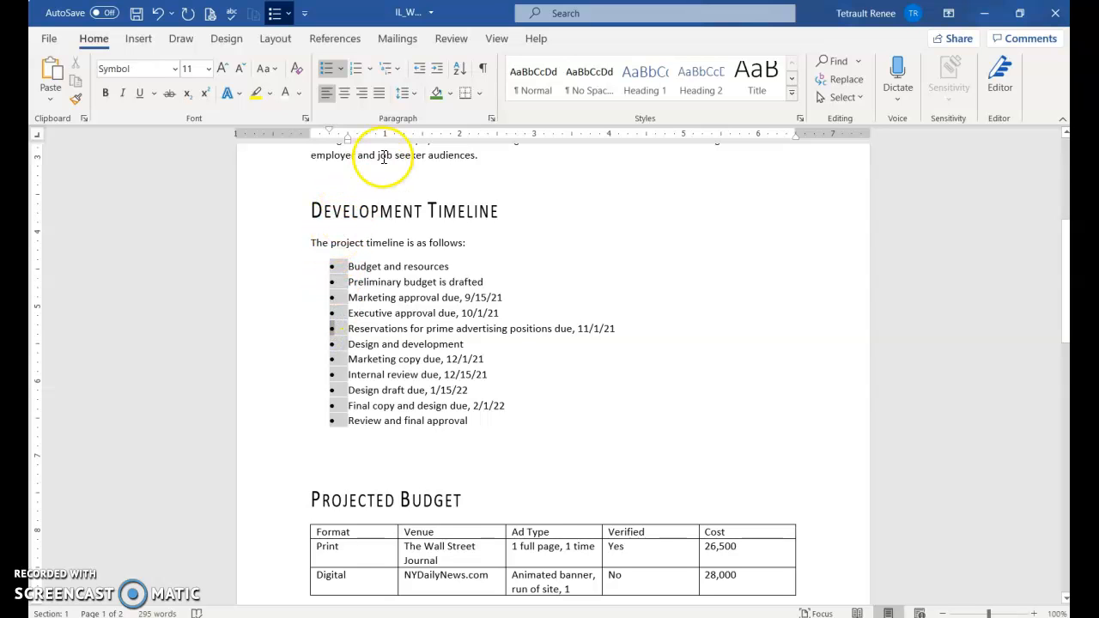
left_click(299, 93)
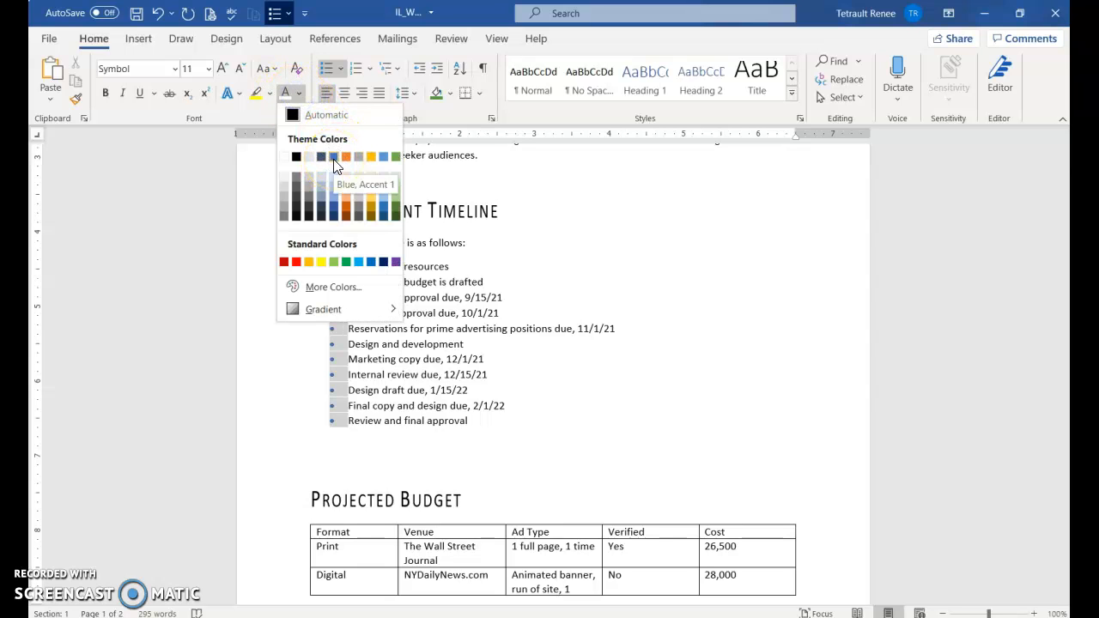
left_click(334, 158)
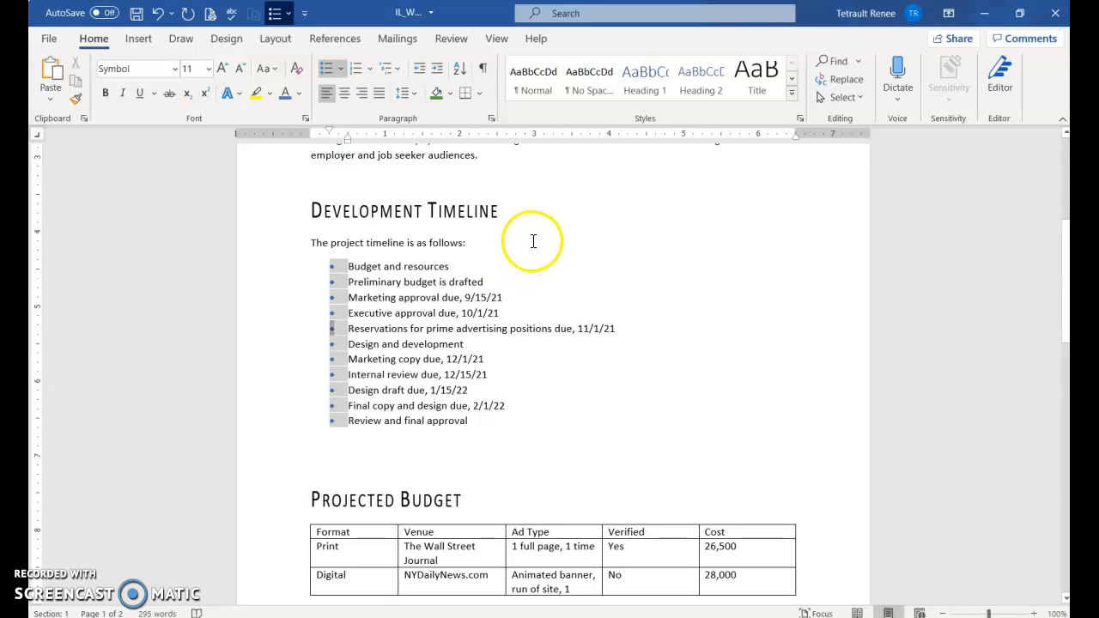
Demote the "Preliminary budget is drafted" item to the second list level under "Budget and resources".
left_click(355, 285)
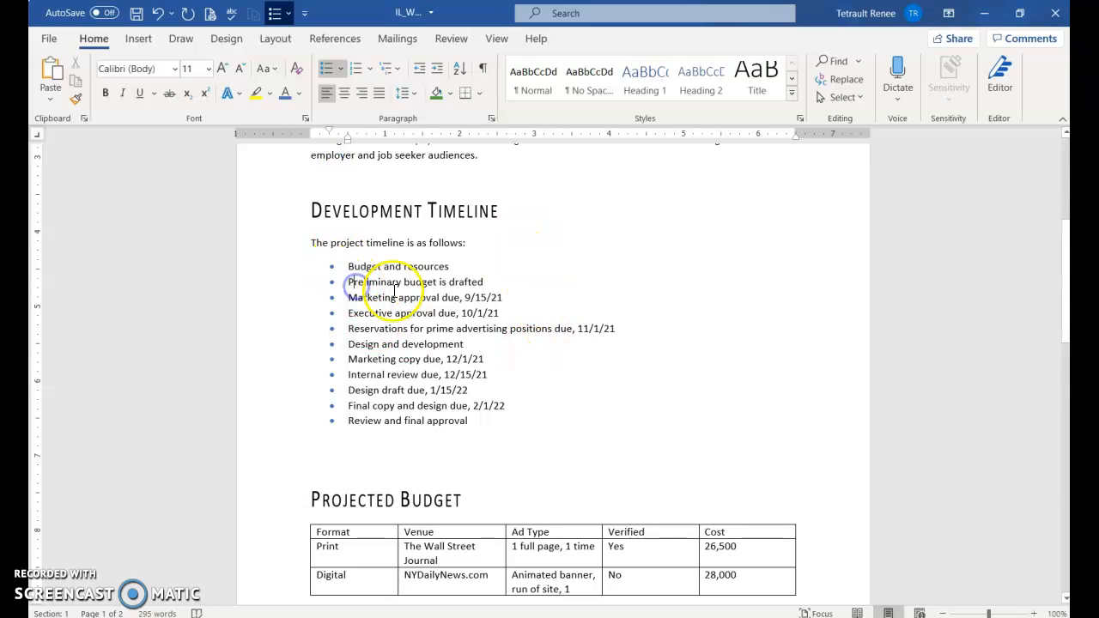
left_click(495, 288)
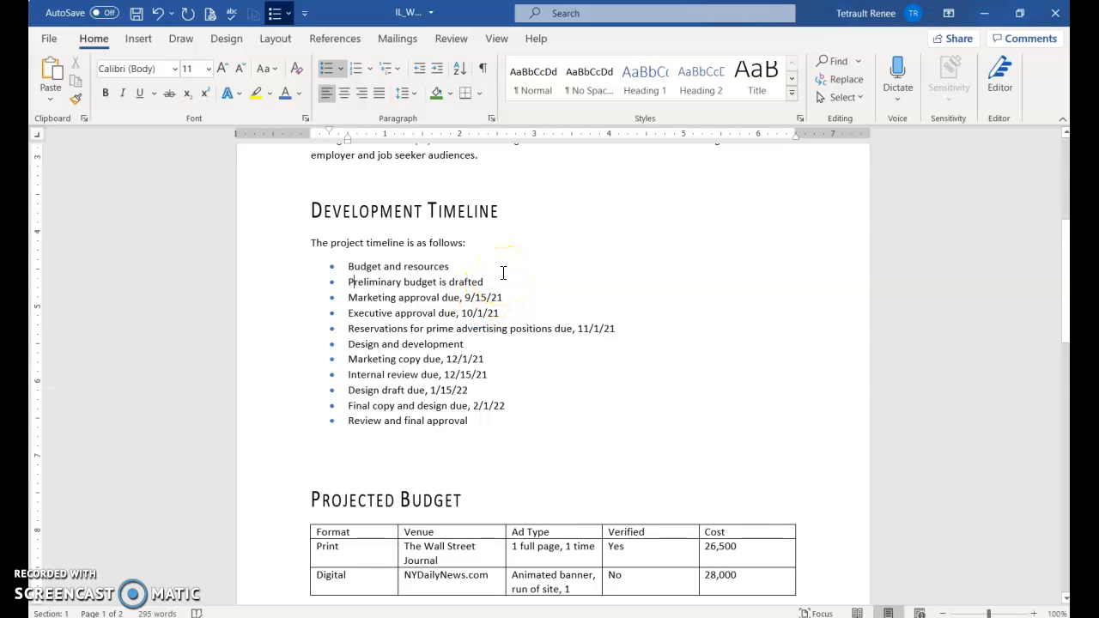
left_click(439, 71)
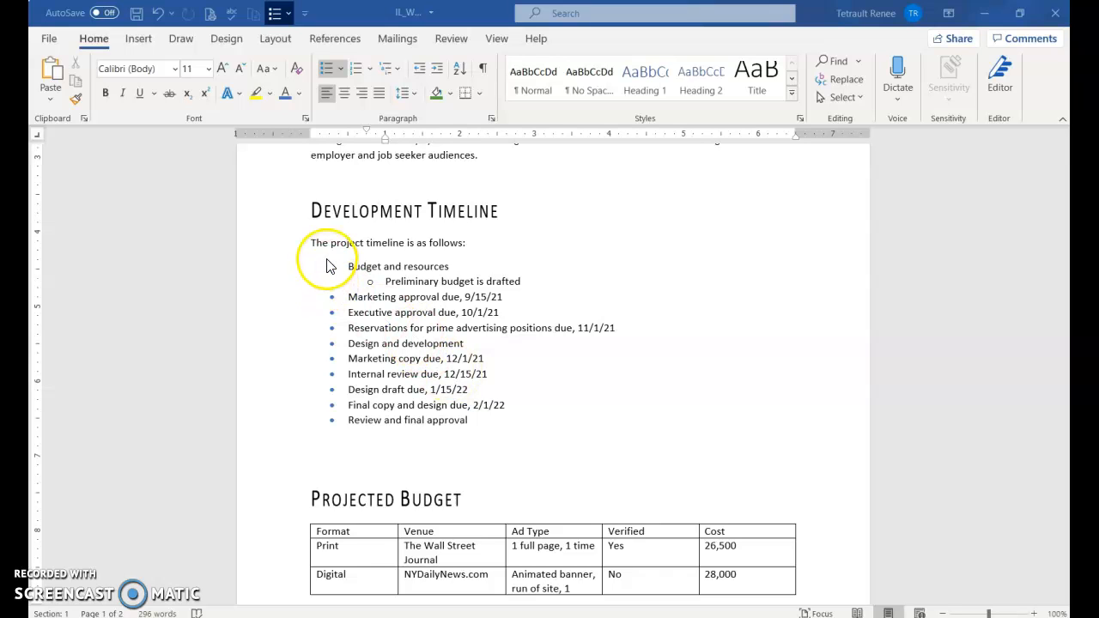
Demote the "Marketing approval due" item to the third list level under "Preliminary budget is drafted".
left_click(430, 298)
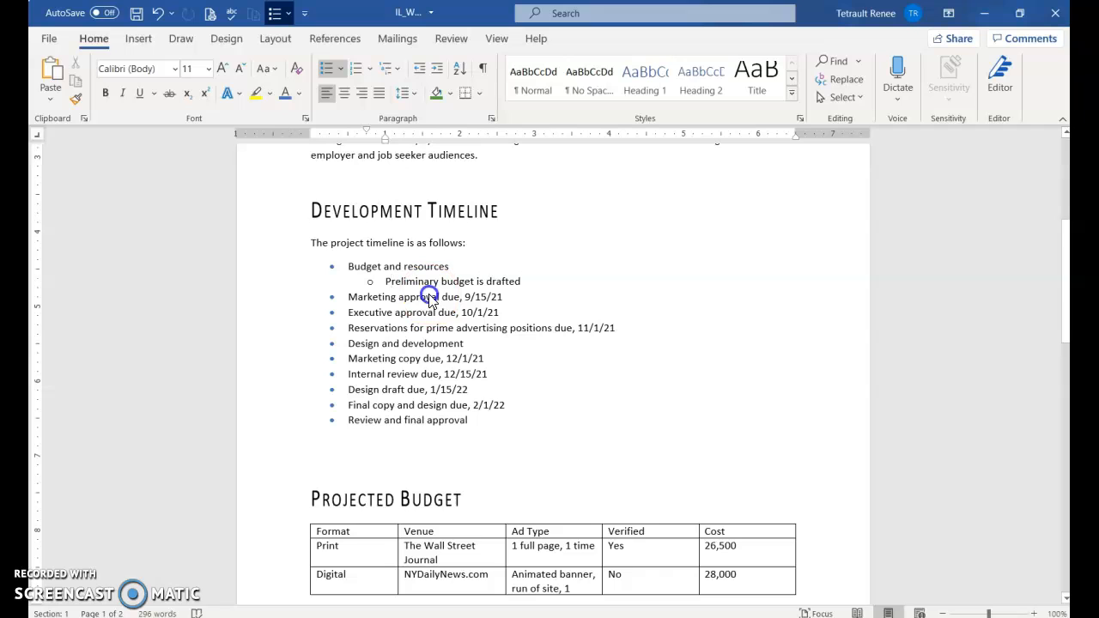
left_click(438, 70)
left_click(439, 71)
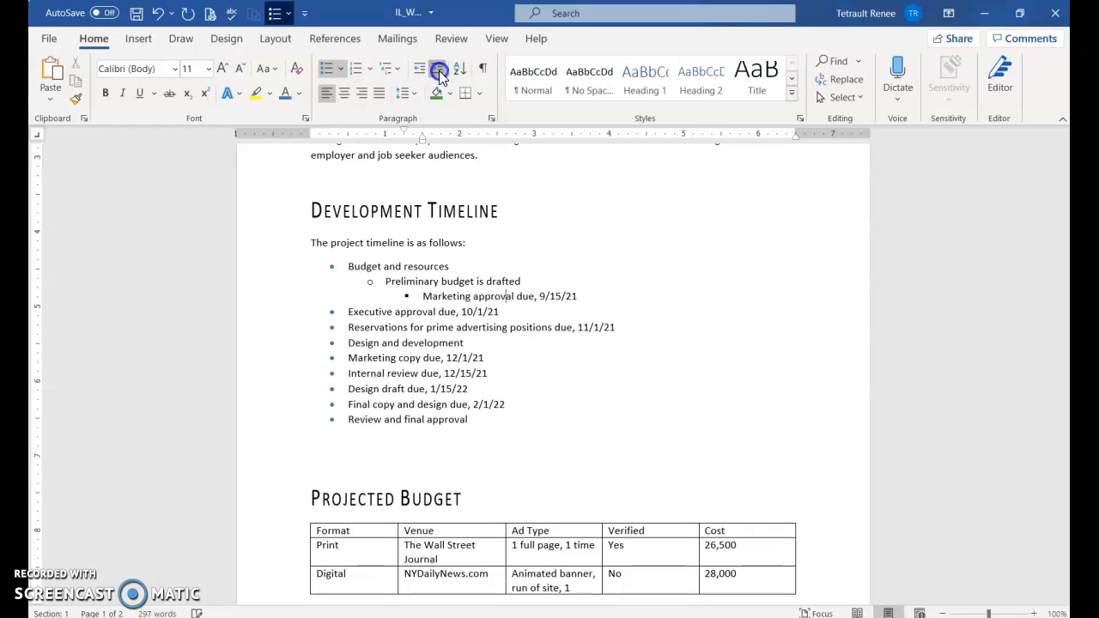
left_click(438, 70)
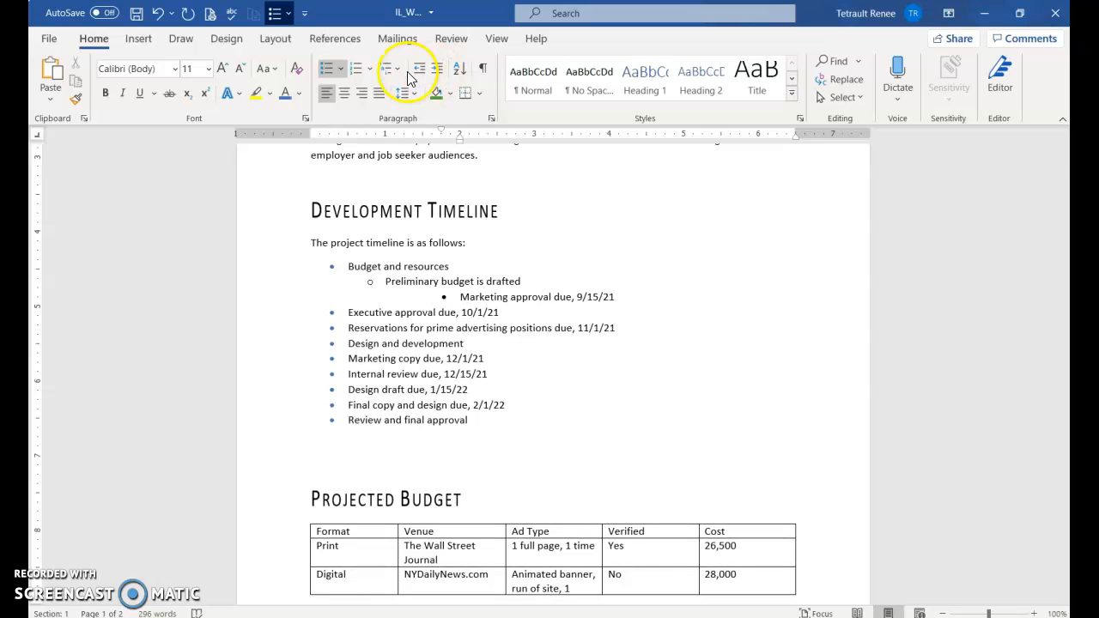
left_click(419, 68)
left_click(410, 282)
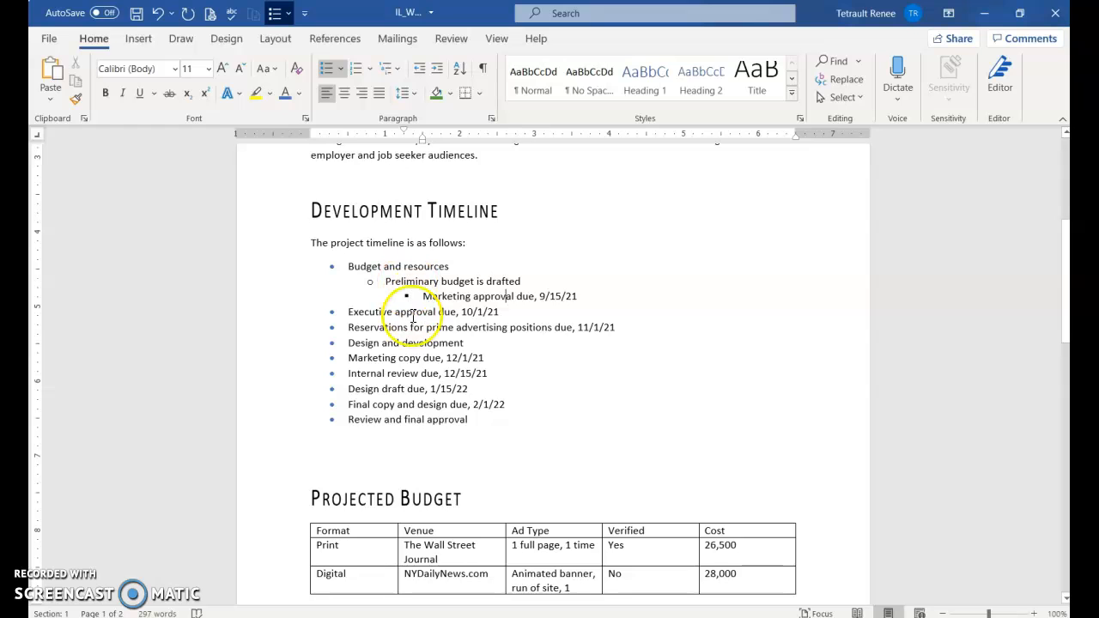
Demote "Executive approval due" to the third list level and "Reservations for prime advertising positions due" to the second level.
left_click(415, 311)
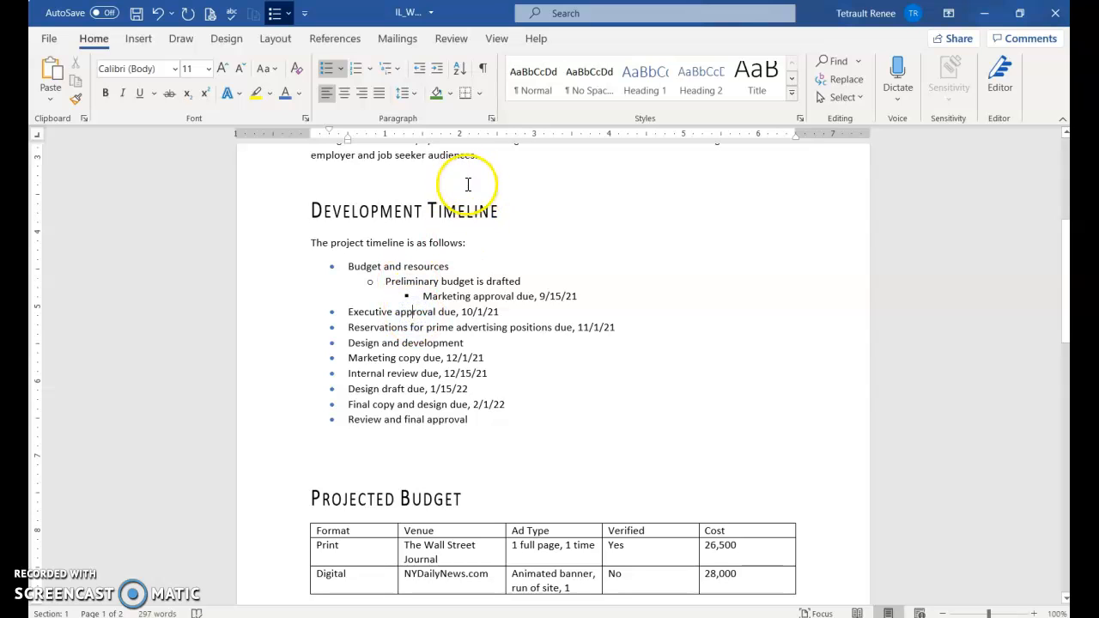
left_click(436, 68)
left_click(435, 68)
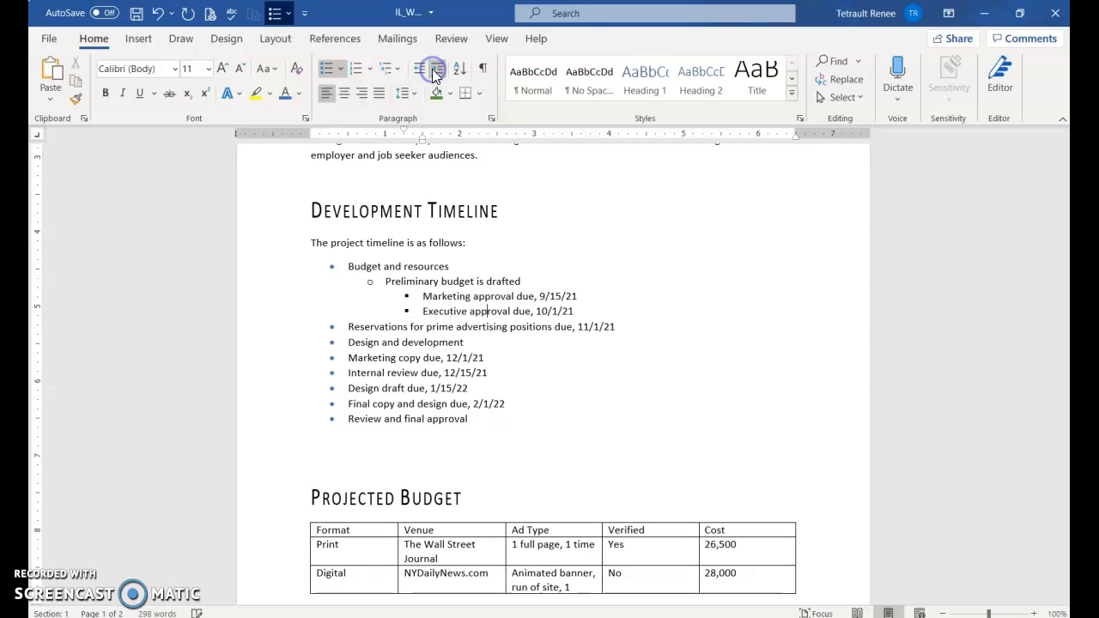
left_click(412, 331)
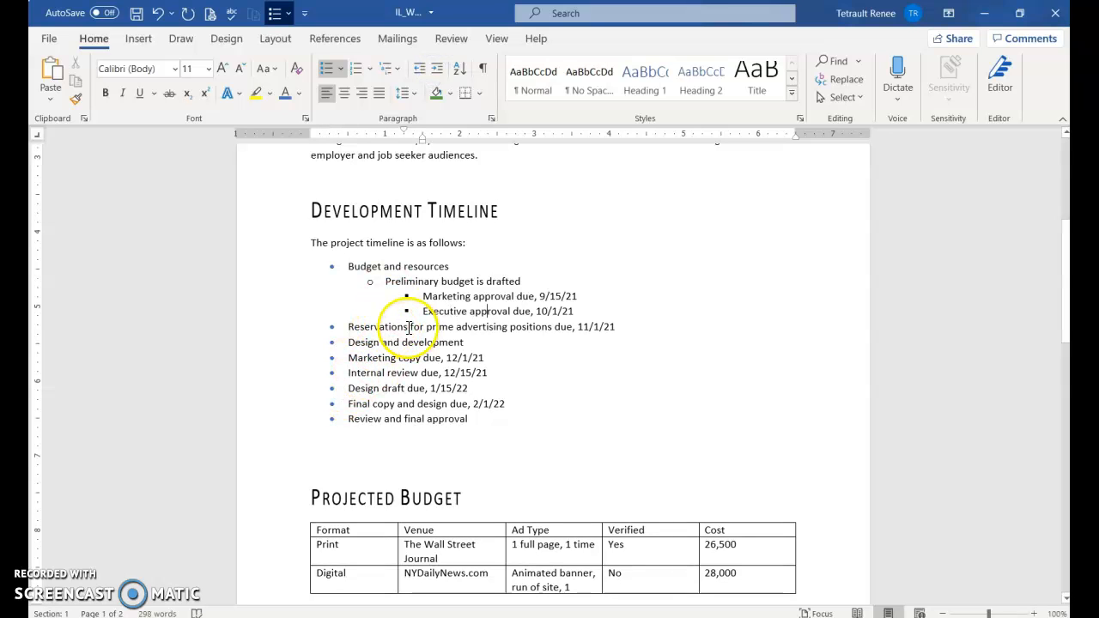
left_click(438, 69)
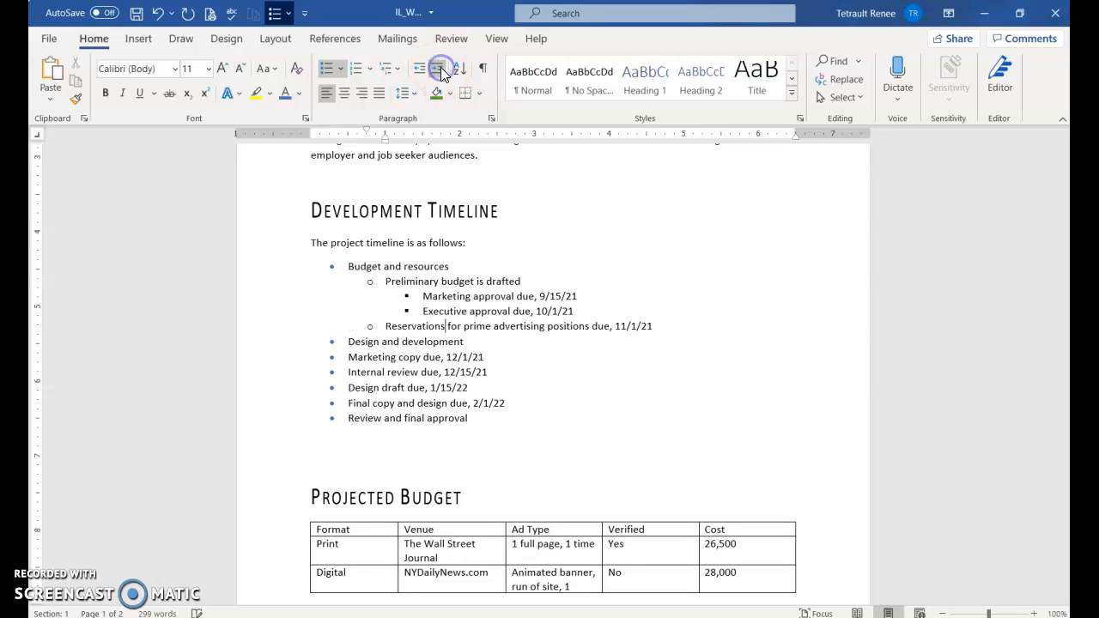
Under "Design and development", demote "Marketing copy due" to the second list level and "Internal review due" to the third level.
left_click(401, 359)
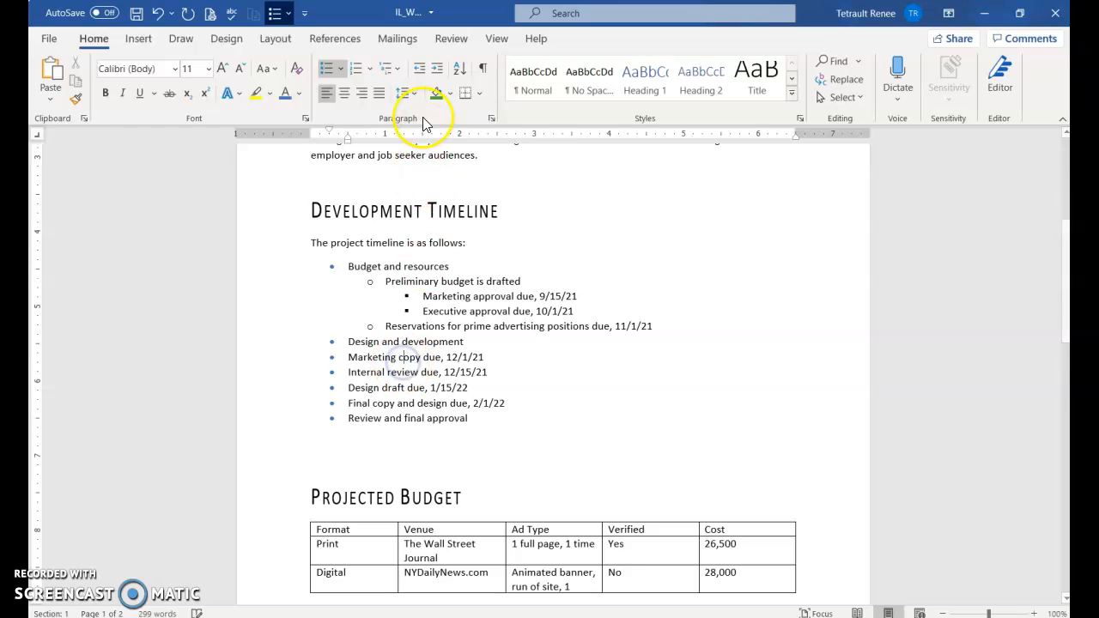
left_click(442, 69)
left_click(412, 372)
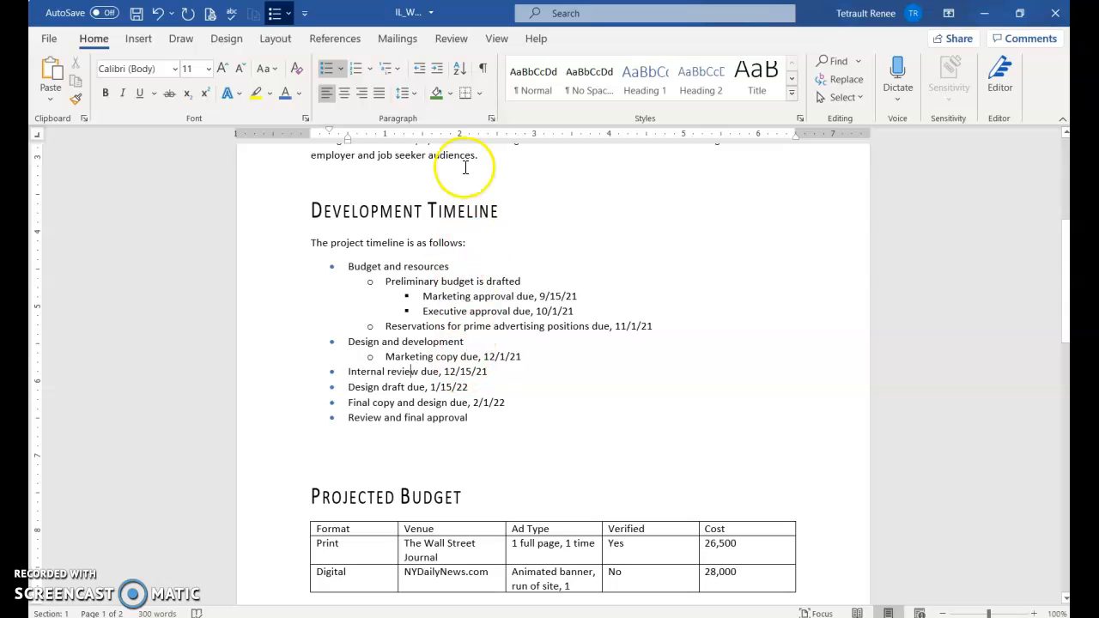
left_click(435, 69)
left_click(435, 69)
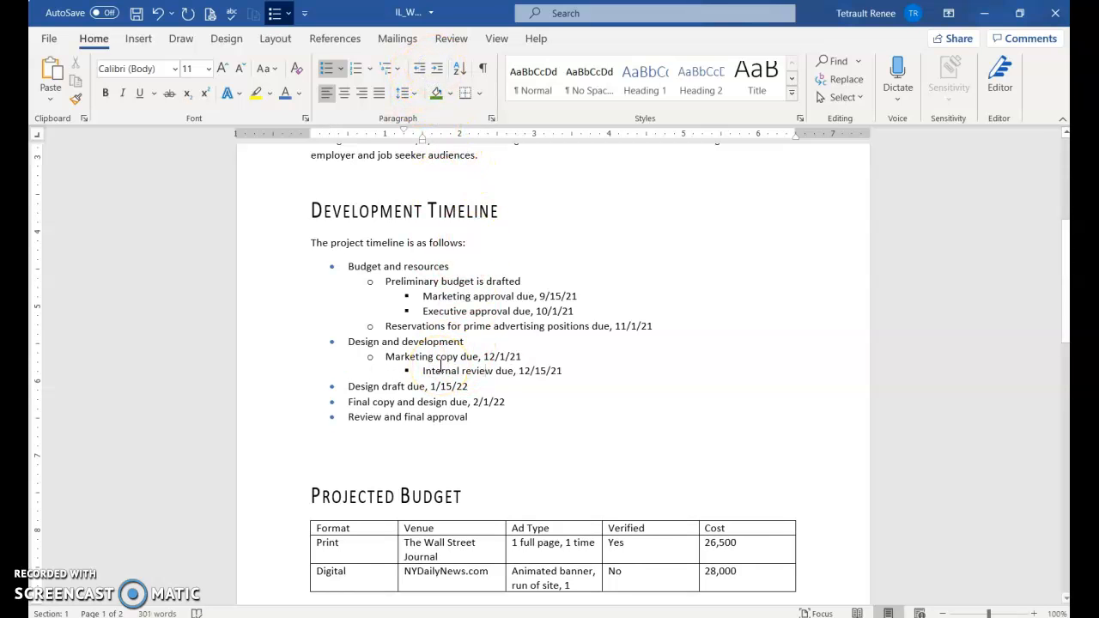
Demote the "Design draft due" and "Final copy and design due" items to the second list level.
left_click(417, 387)
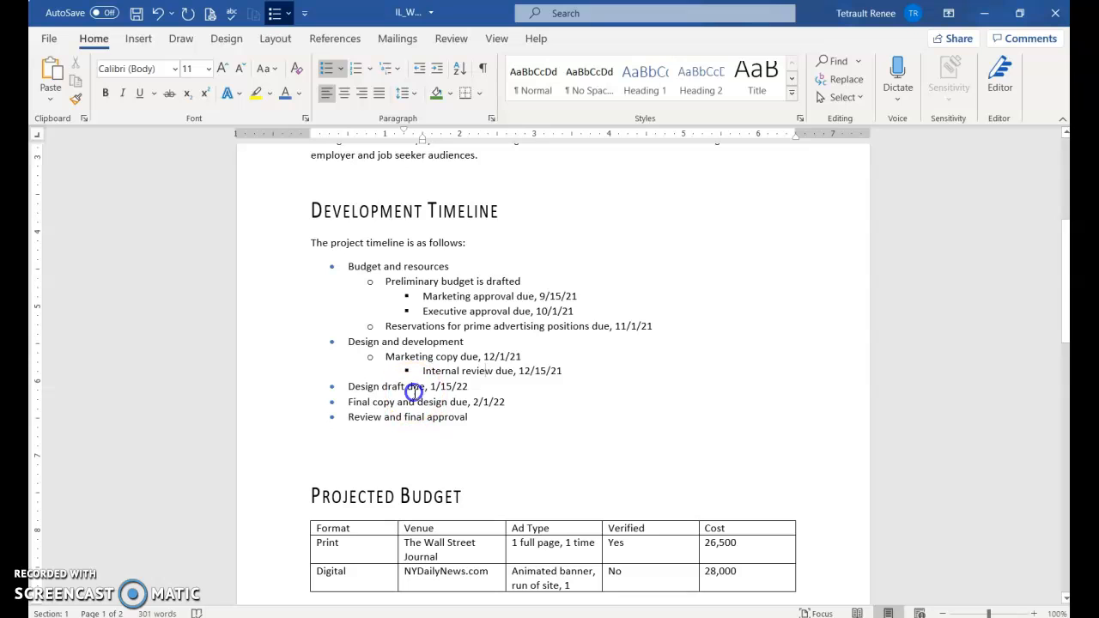
left_click(440, 73)
left_click(431, 403)
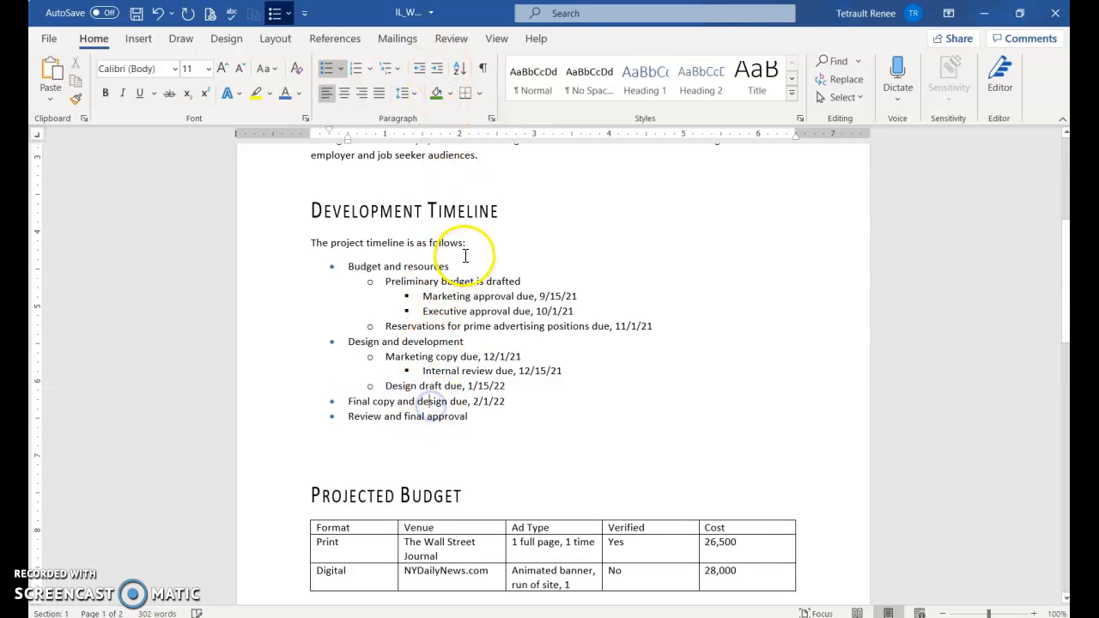
left_click(438, 72)
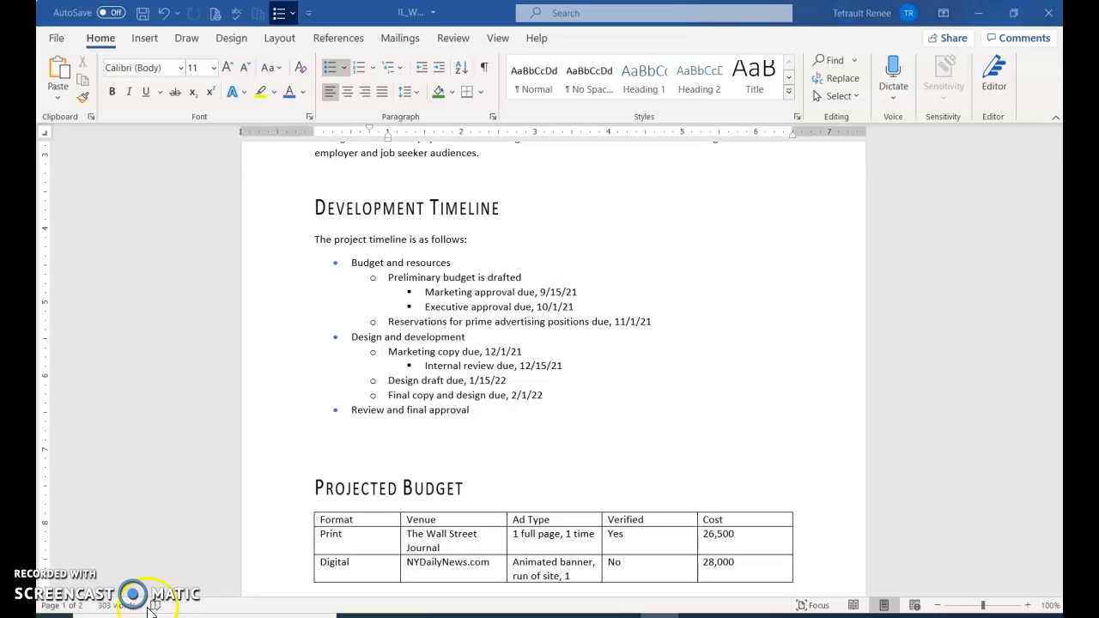
Customize the status bar to display the Section number.
right_click(245, 608)
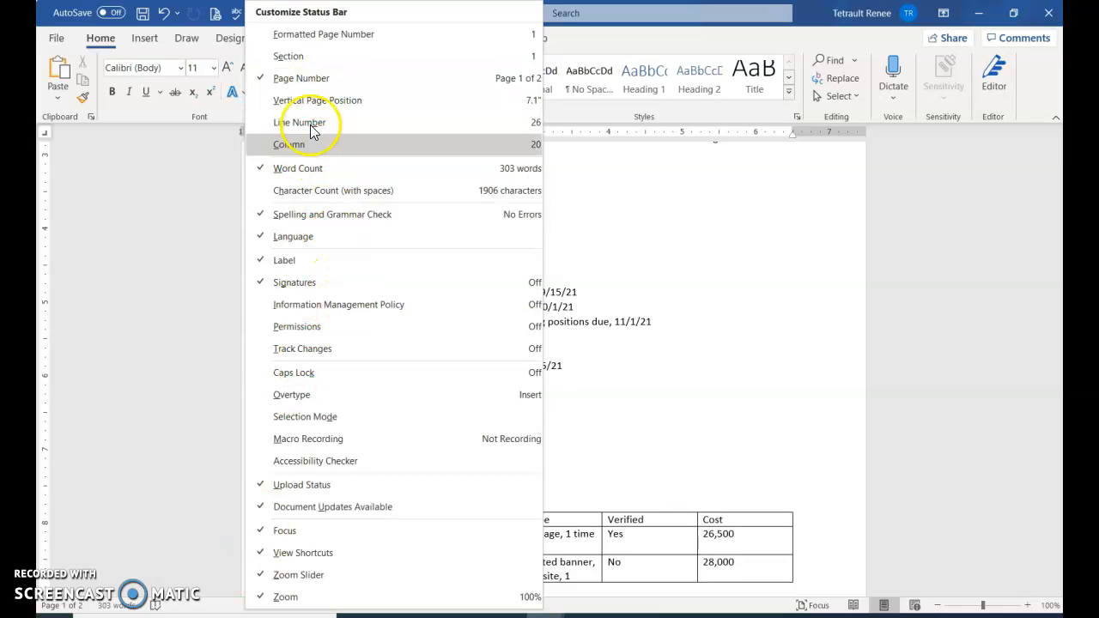
left_click(310, 56)
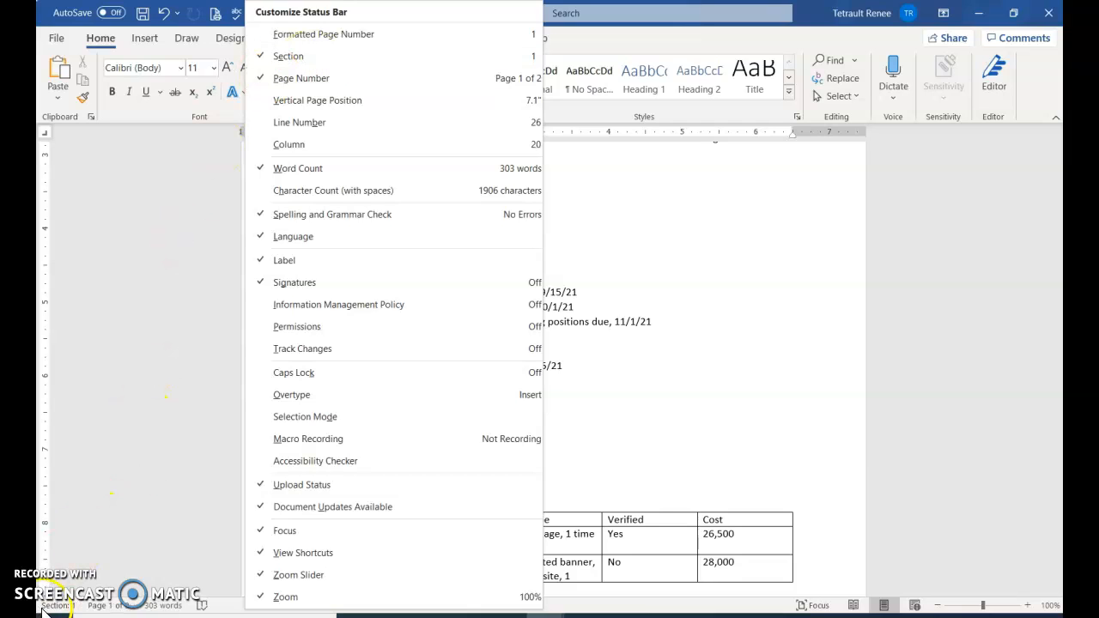
left_click(192, 261)
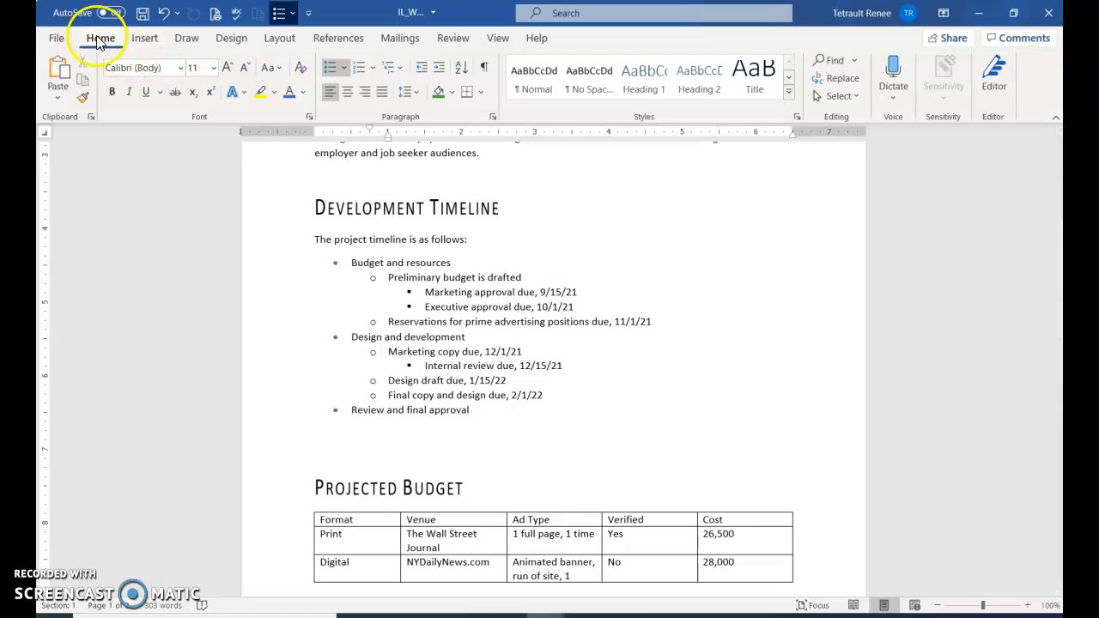
Show formatting marks and insert a Next Page section break at the blank paragraph just above the "Projected Budget" heading.
left_click(487, 71)
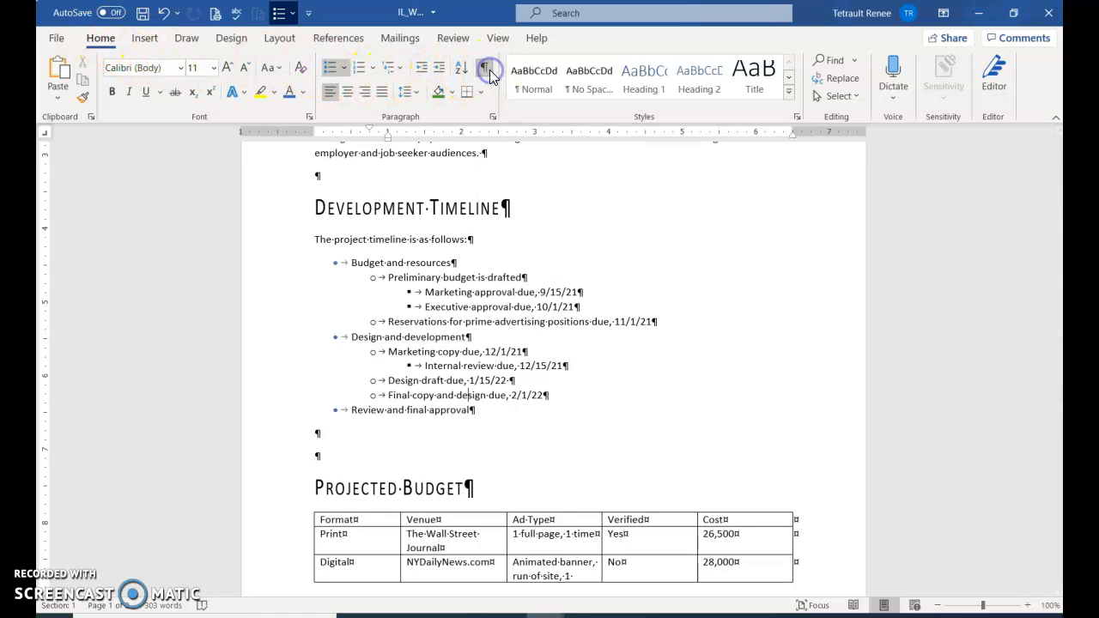
left_click(316, 455)
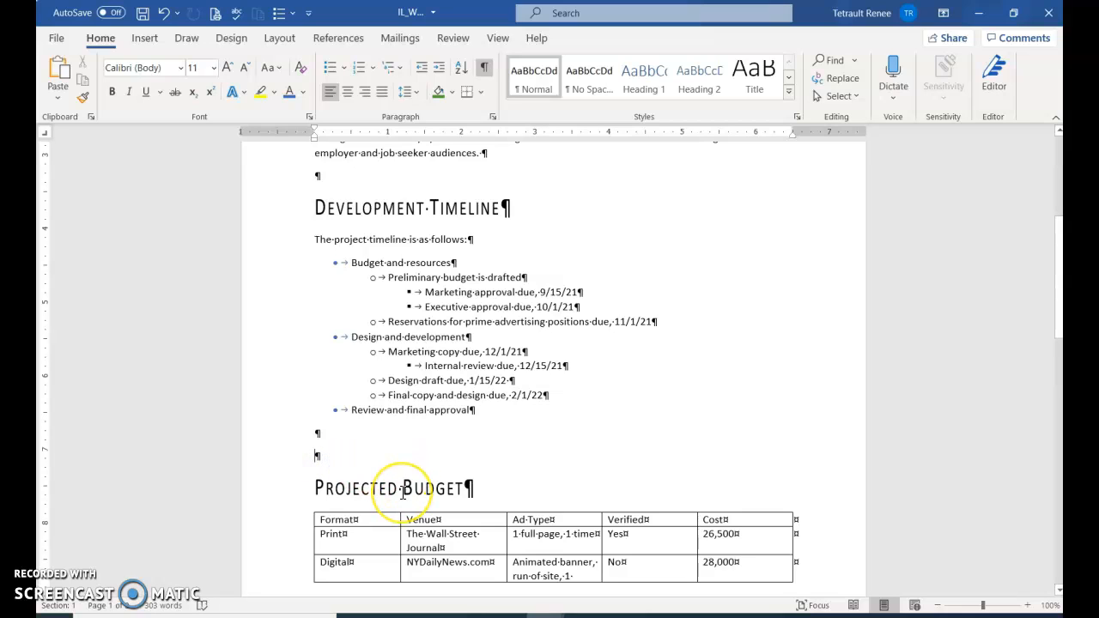
left_click(319, 496)
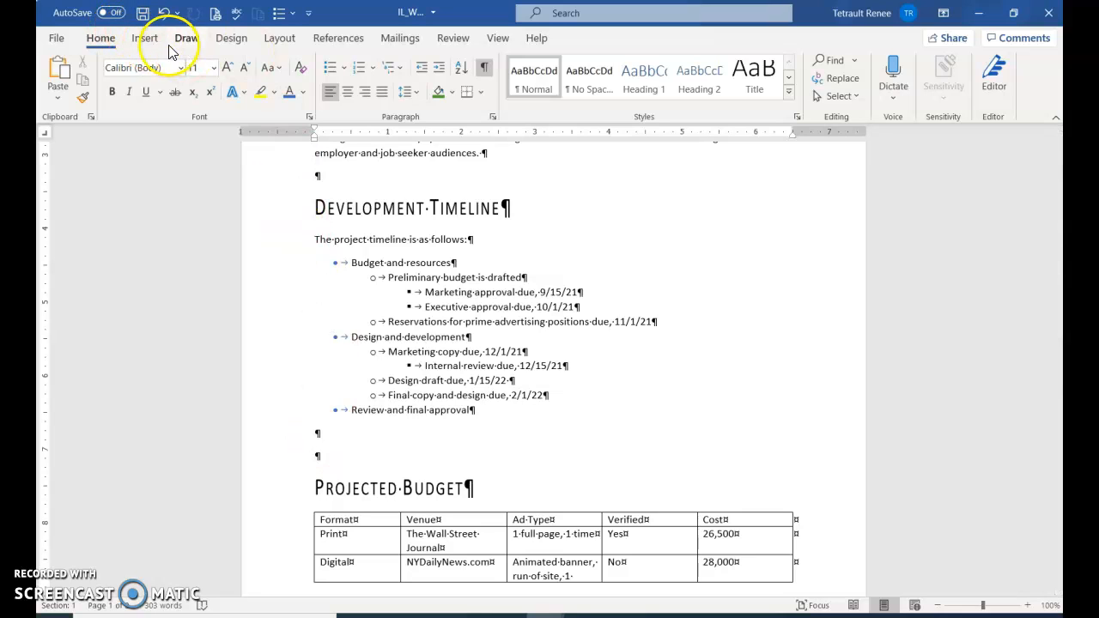
left_click(263, 40)
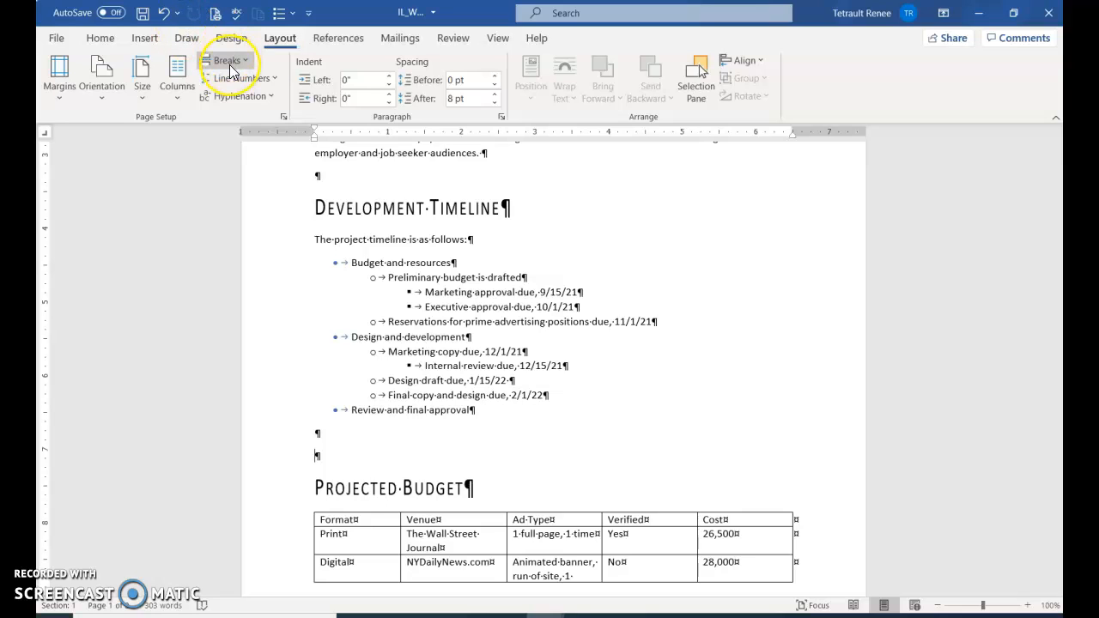
left_click(229, 64)
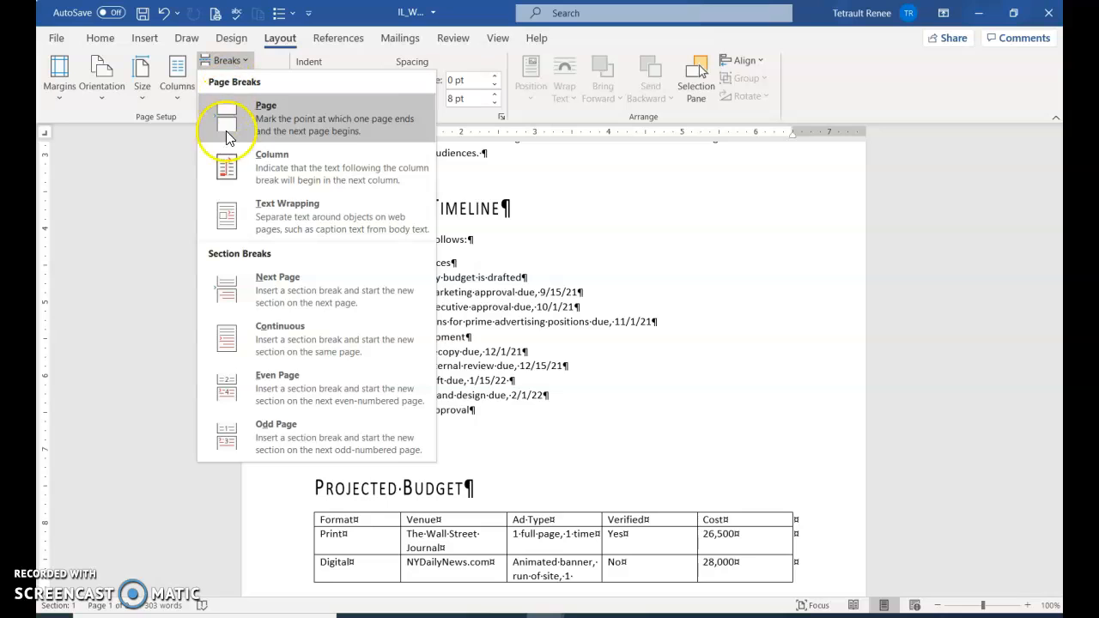
left_click(293, 297)
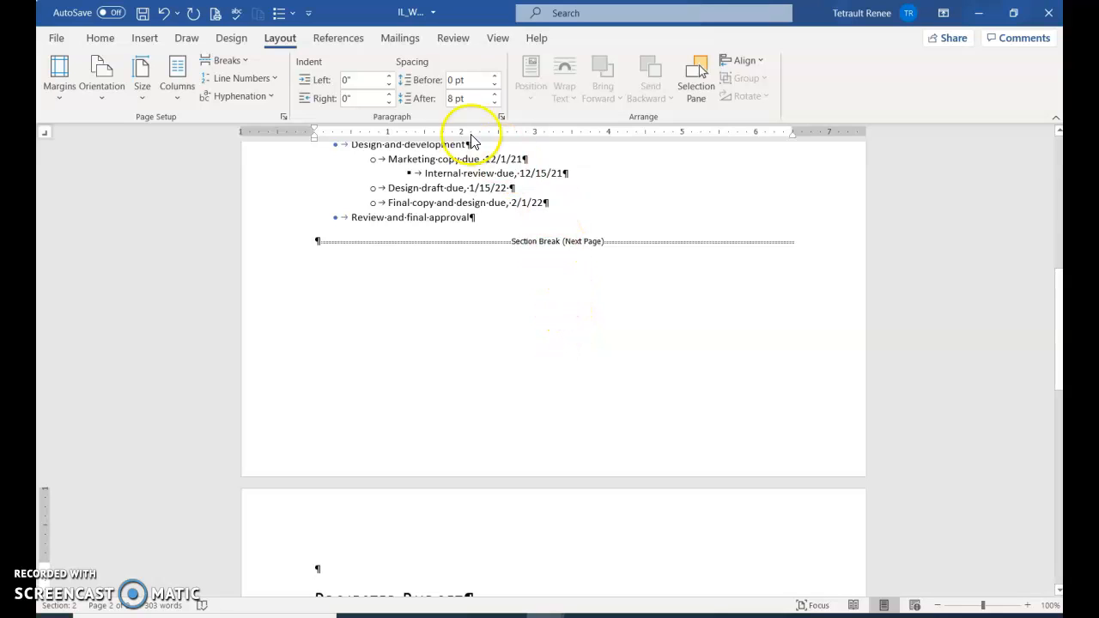
Insert a page number at the bottom of the page using the Plain Number 3 style.
left_click(139, 38)
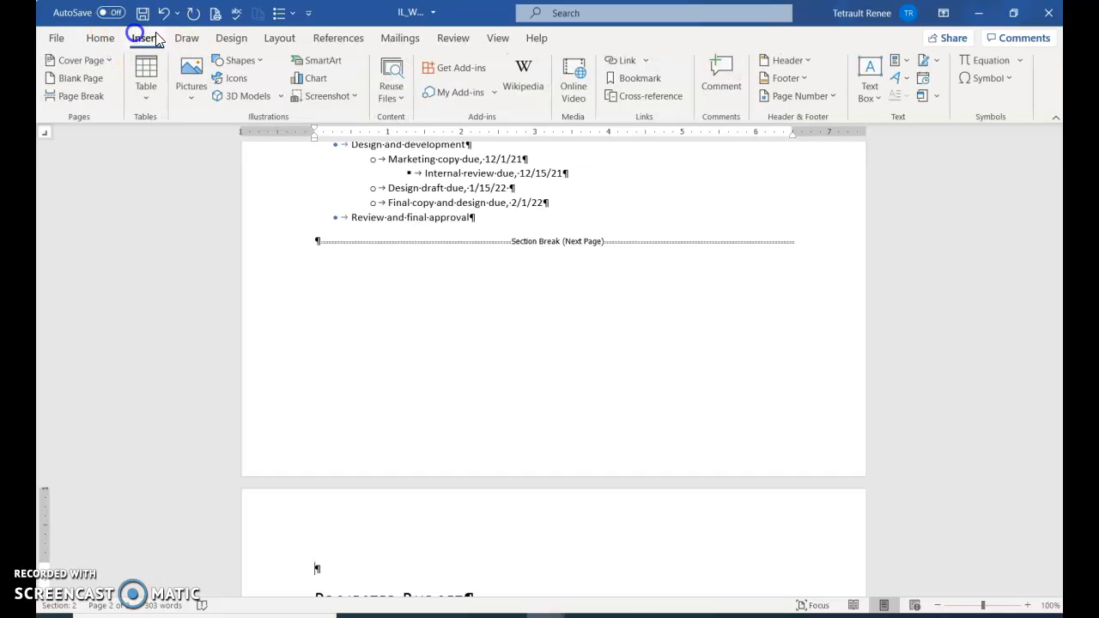
left_click(807, 96)
mouse_move(807, 143)
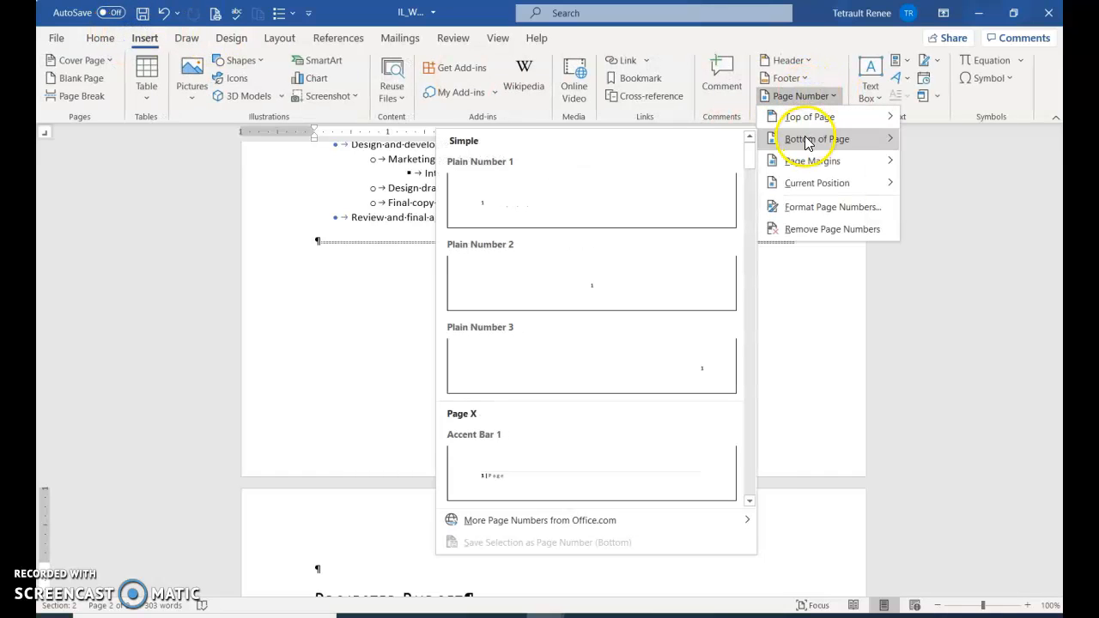
left_click(615, 369)
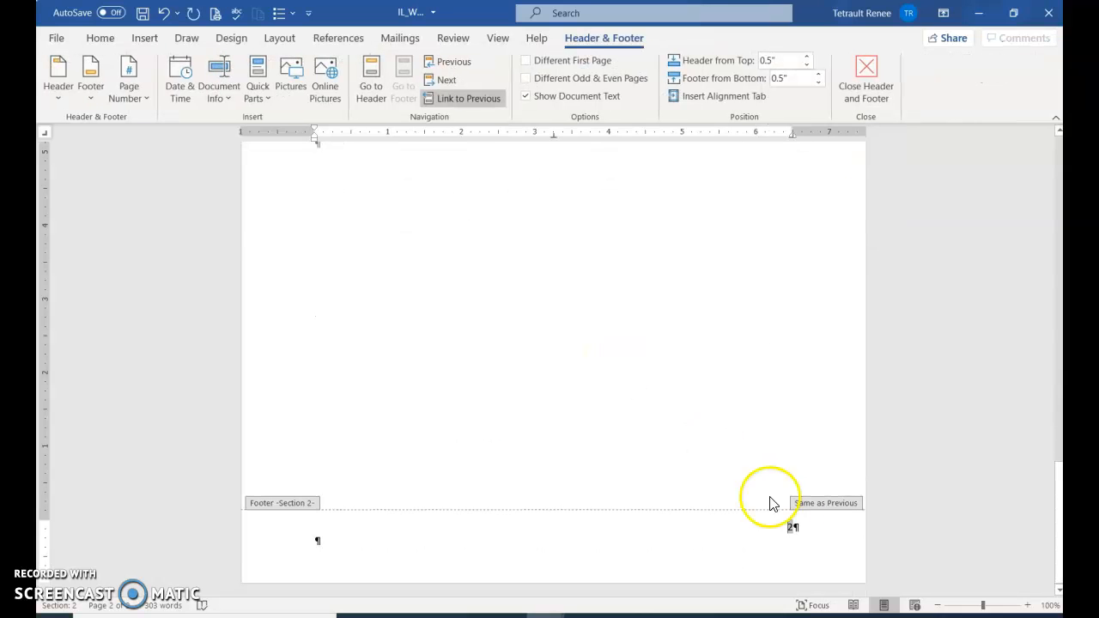
Format the page number in the footer with bold and the blue font color.
left_click(788, 530)
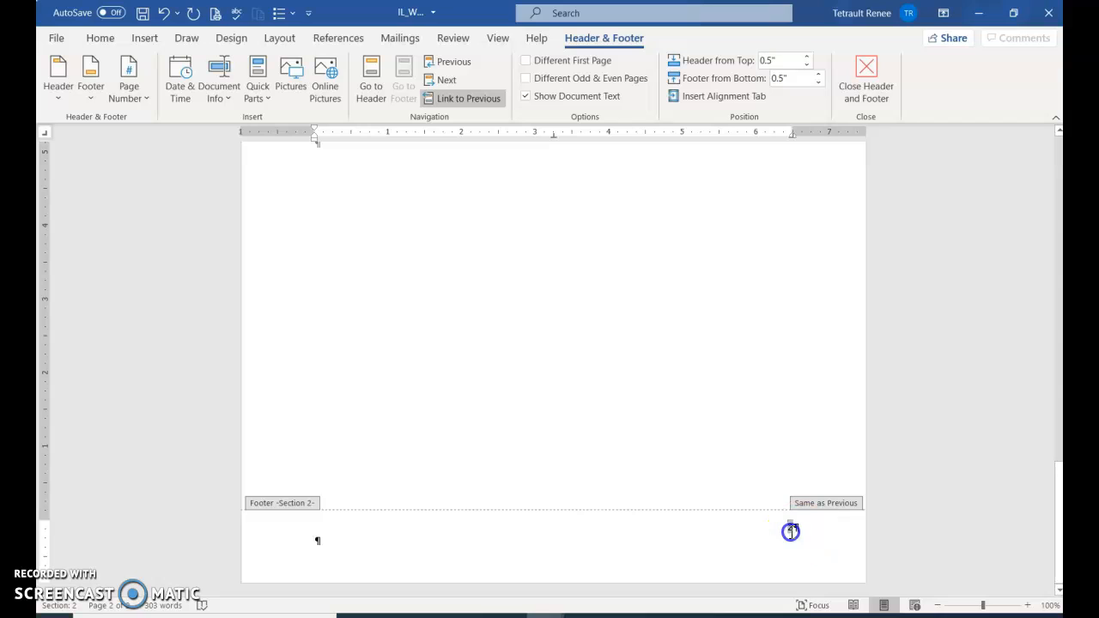
double_click(788, 529)
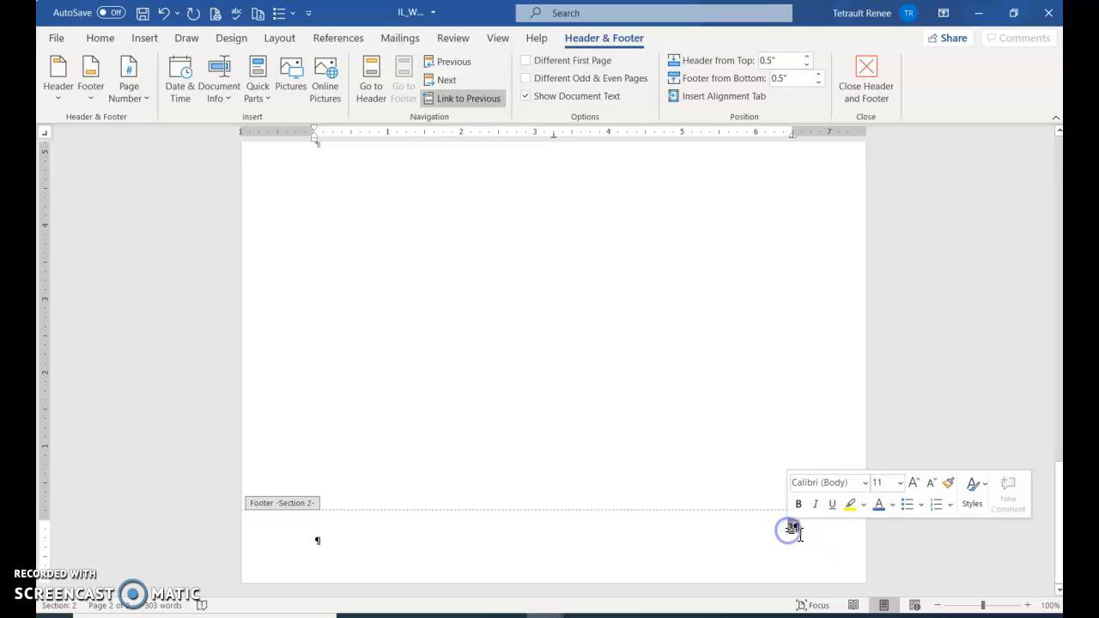
left_click(879, 506)
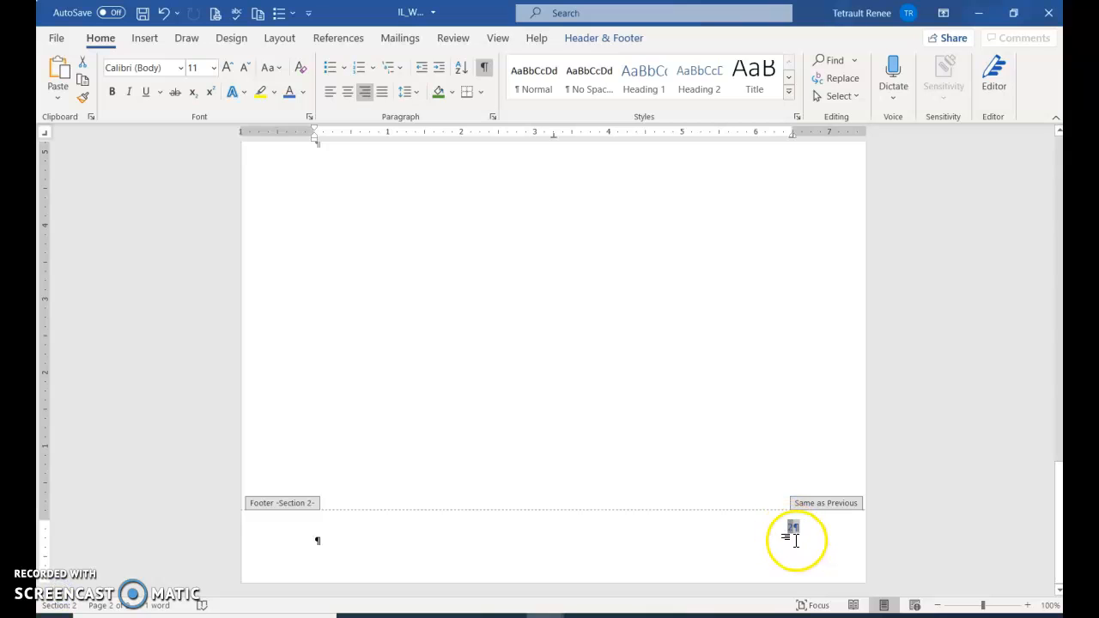
left_click(112, 91)
left_click(584, 525)
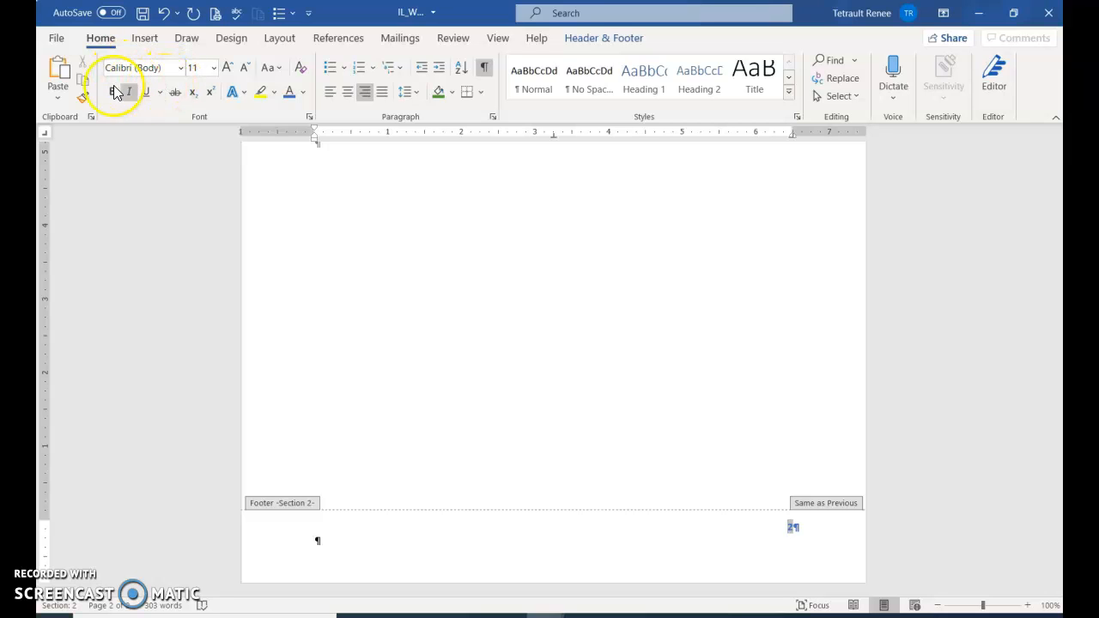
Insert the Title document property in the Section 2 header and enter "Advertising Campaign Prospectus" as its text.
left_click(601, 39)
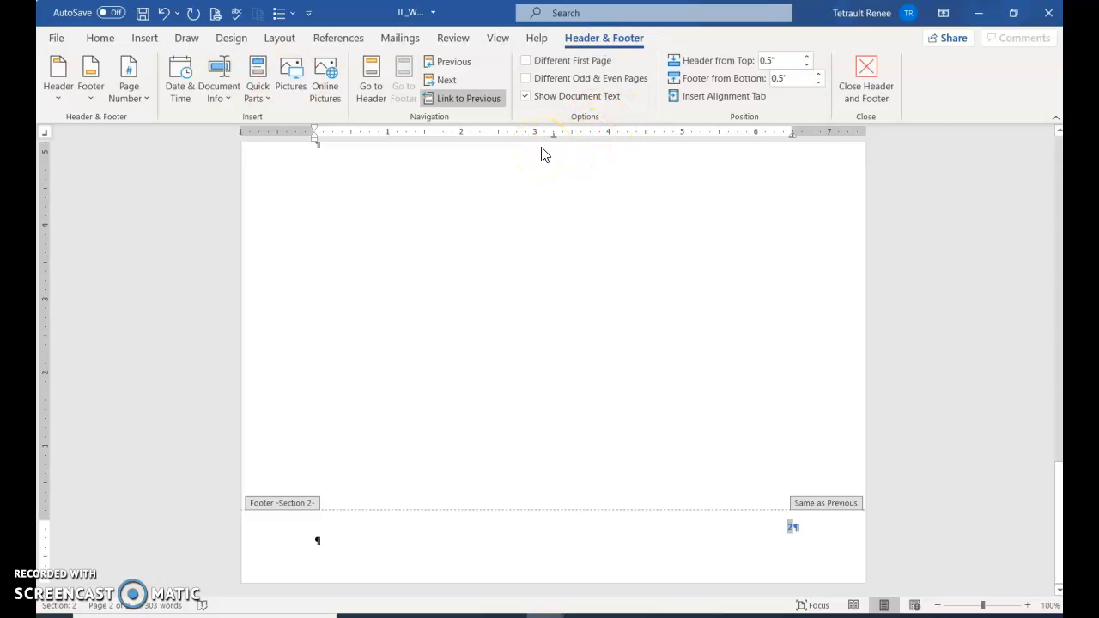
left_click(375, 97)
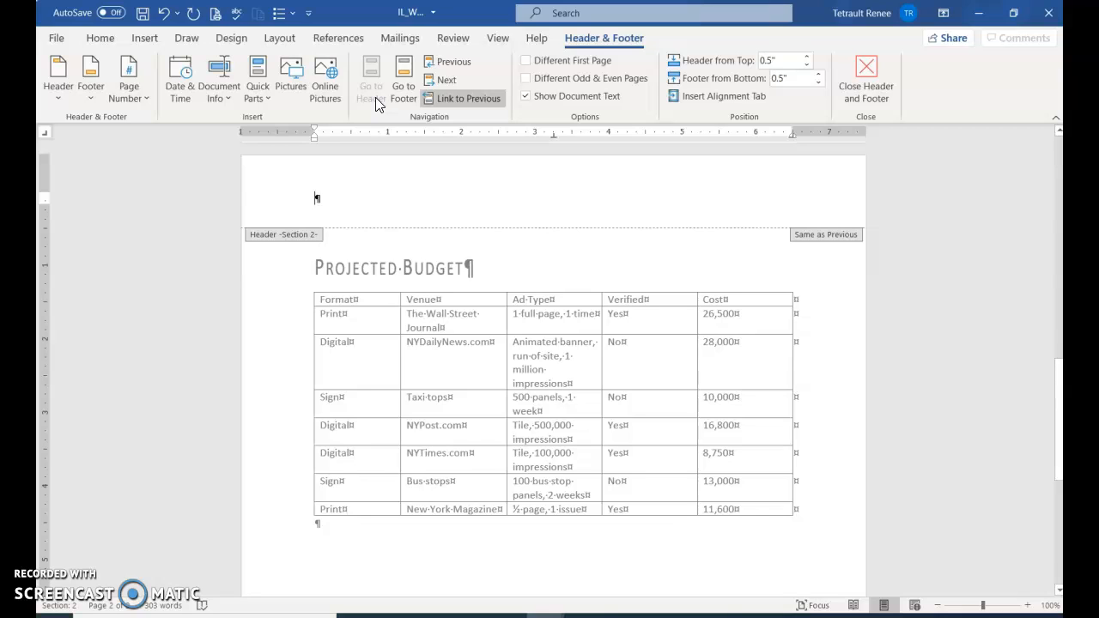
left_click(255, 88)
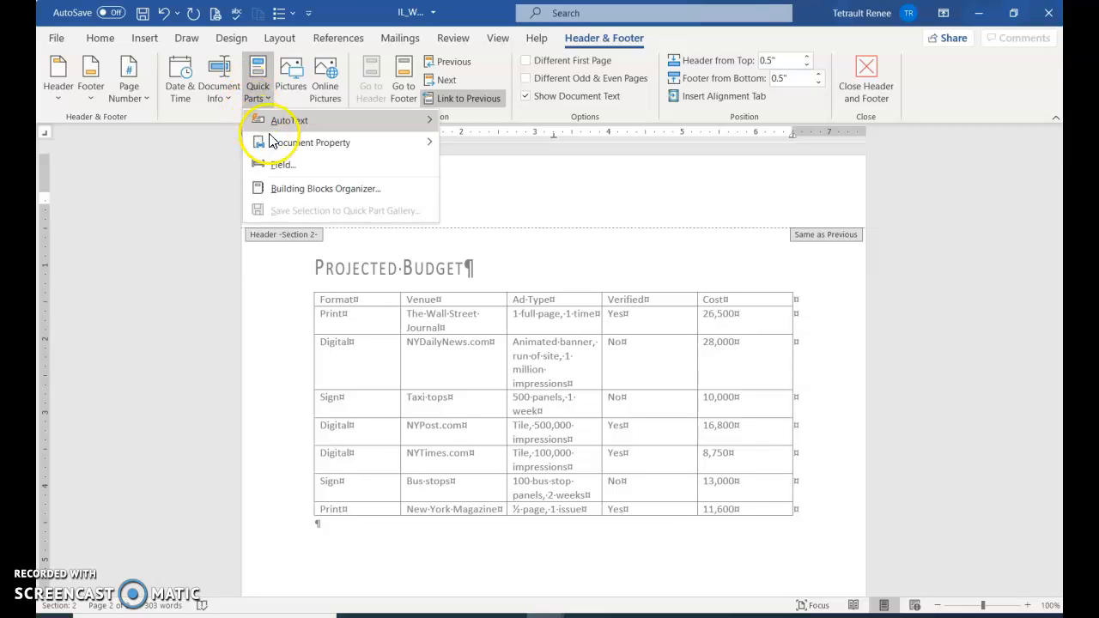
mouse_move(290, 142)
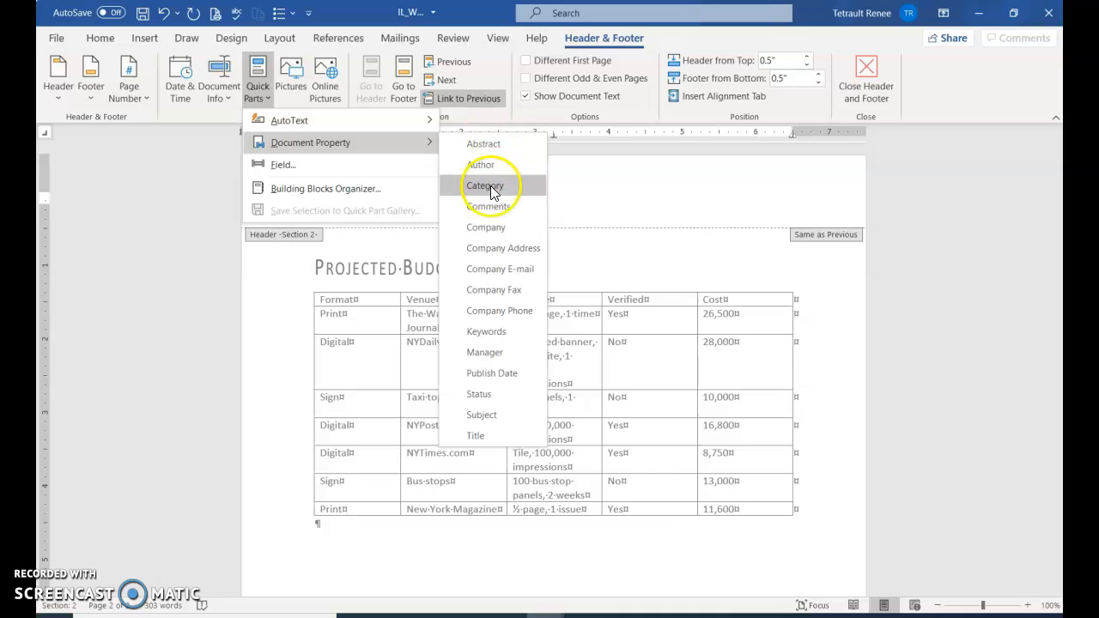
left_click(500, 440)
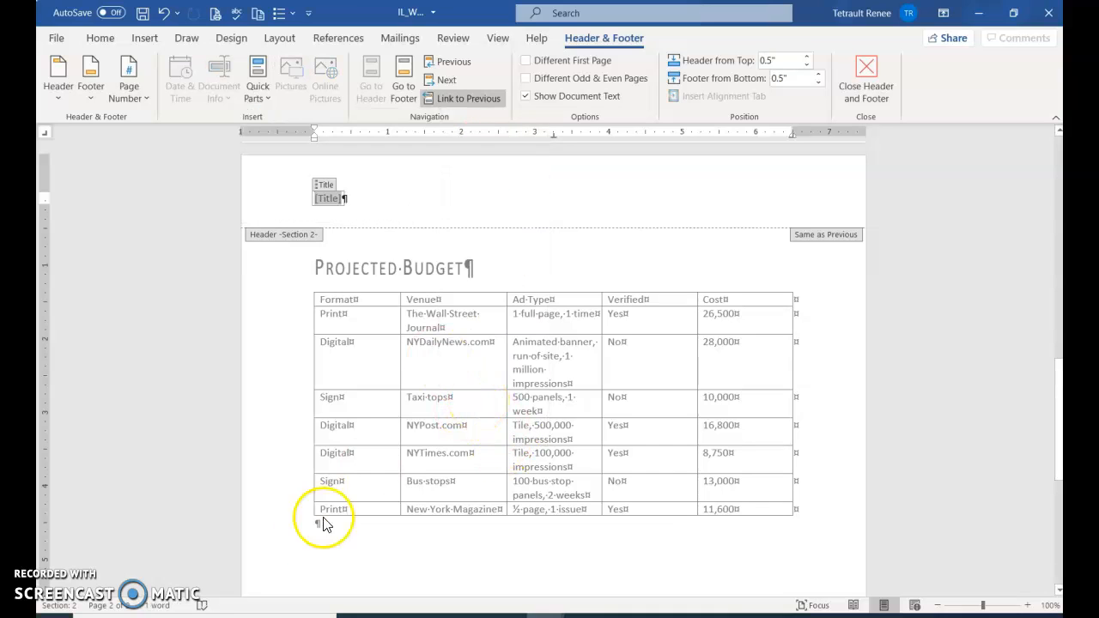
left_click(518, 197)
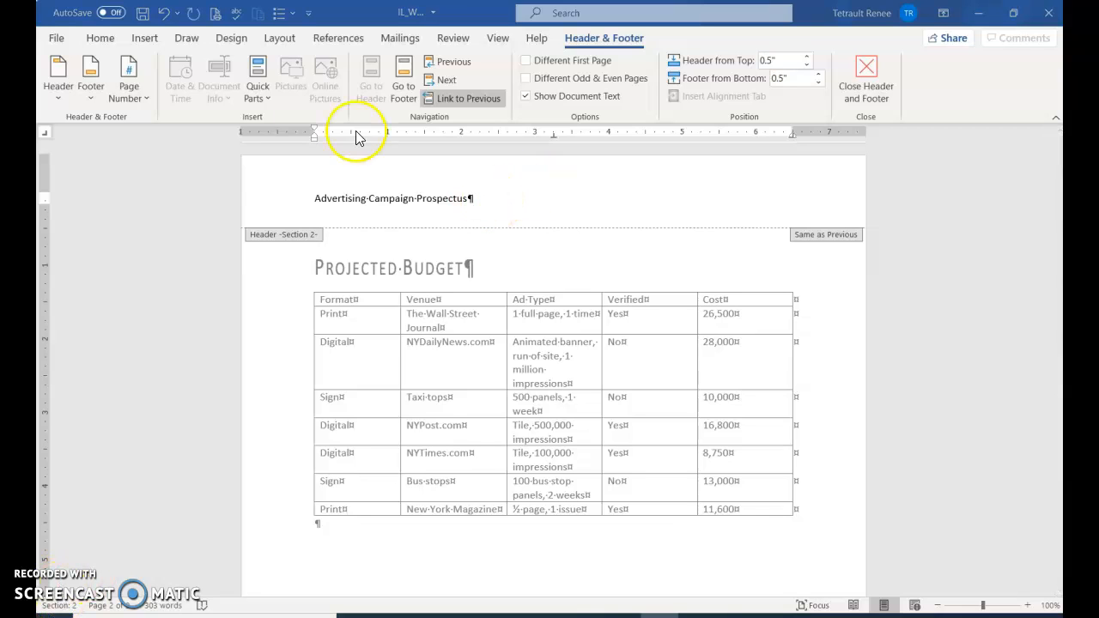
Apply the built-in Integral header design to the document.
left_click(61, 85)
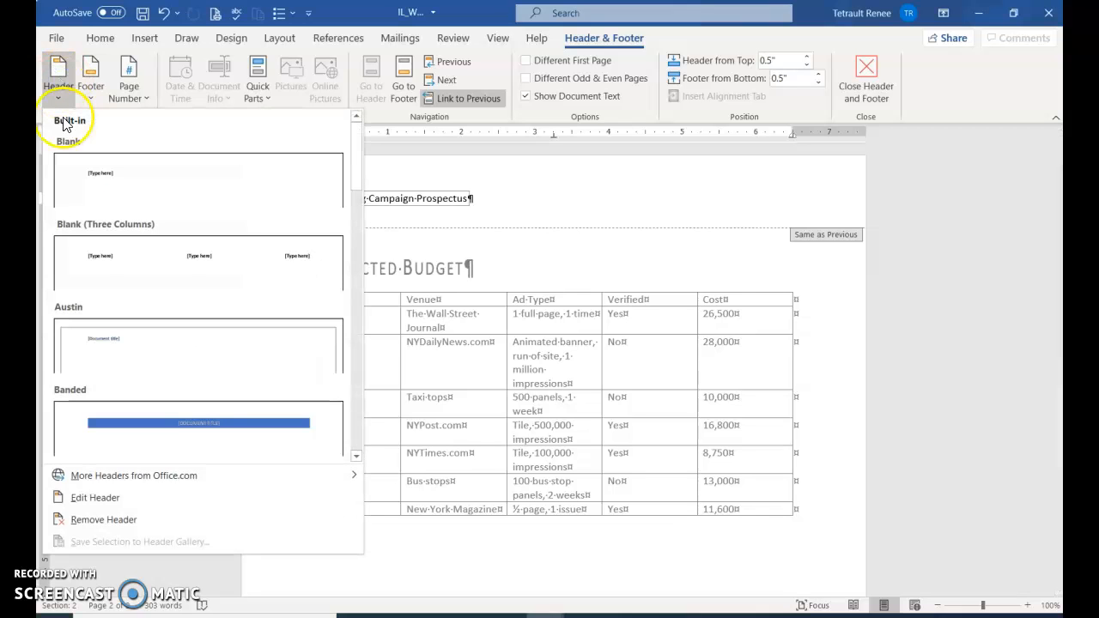
scroll(288, 388, "down", 5)
scroll(287, 388, "down", 3)
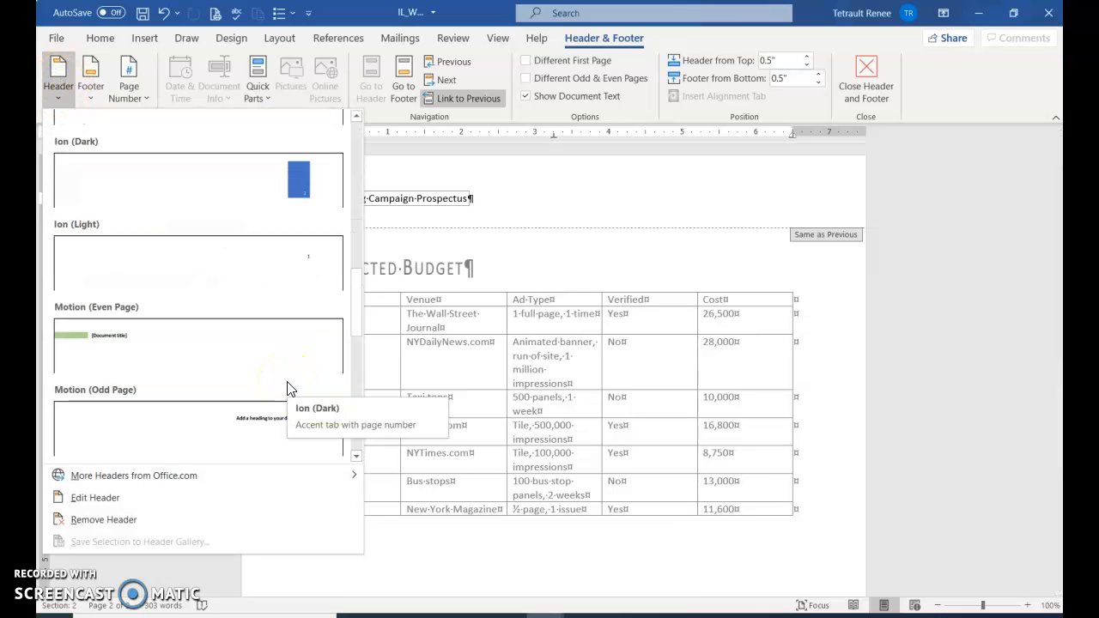
scroll(287, 387, "up", 3)
left_click(225, 359)
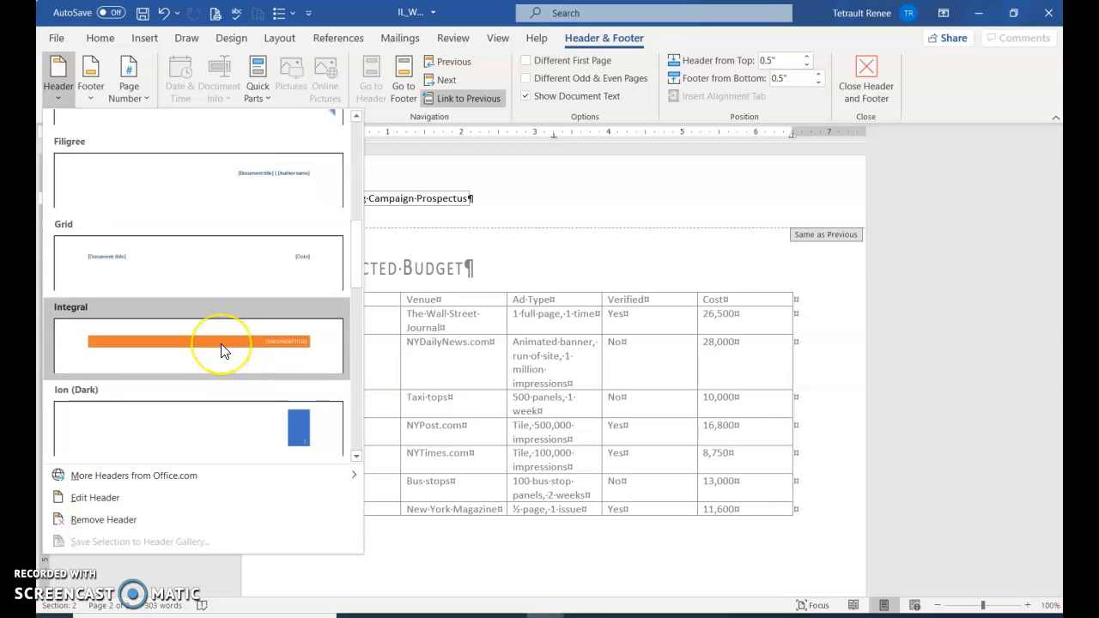
left_click(221, 348)
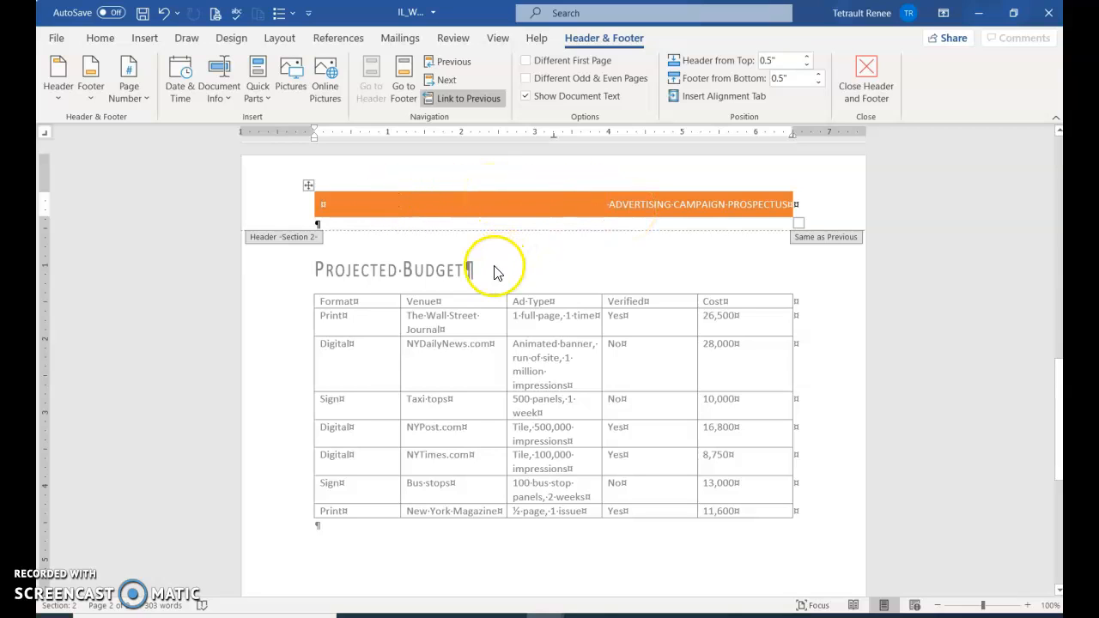
Check the header and footer across both sections, close header and footer editing, and hide the formatting marks.
scroll(464, 327, "down", 1)
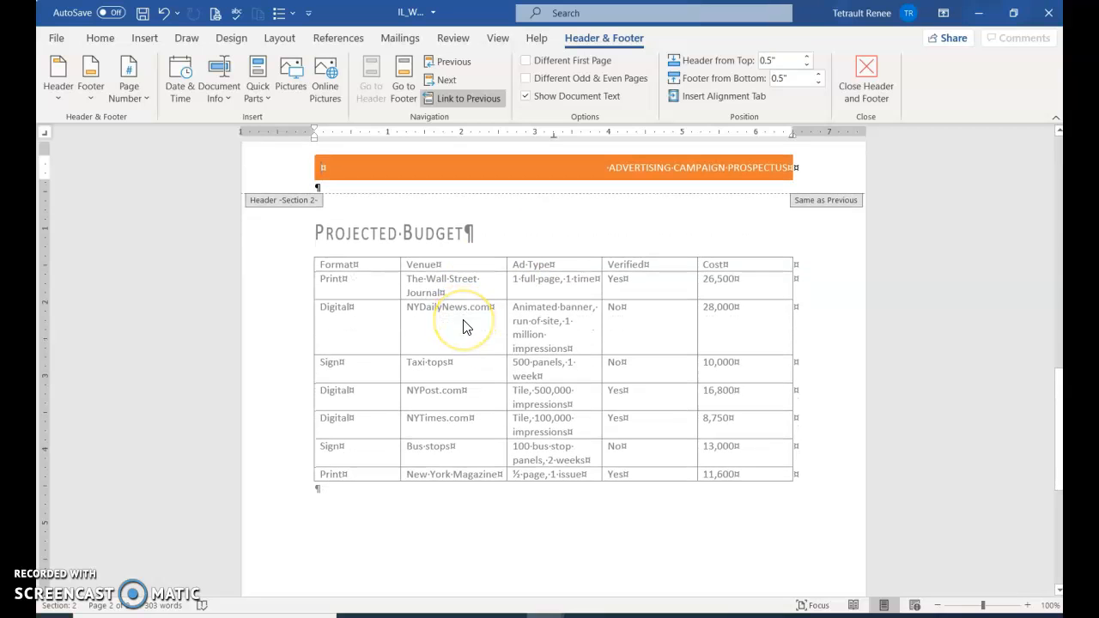
scroll(470, 309, "up", 5)
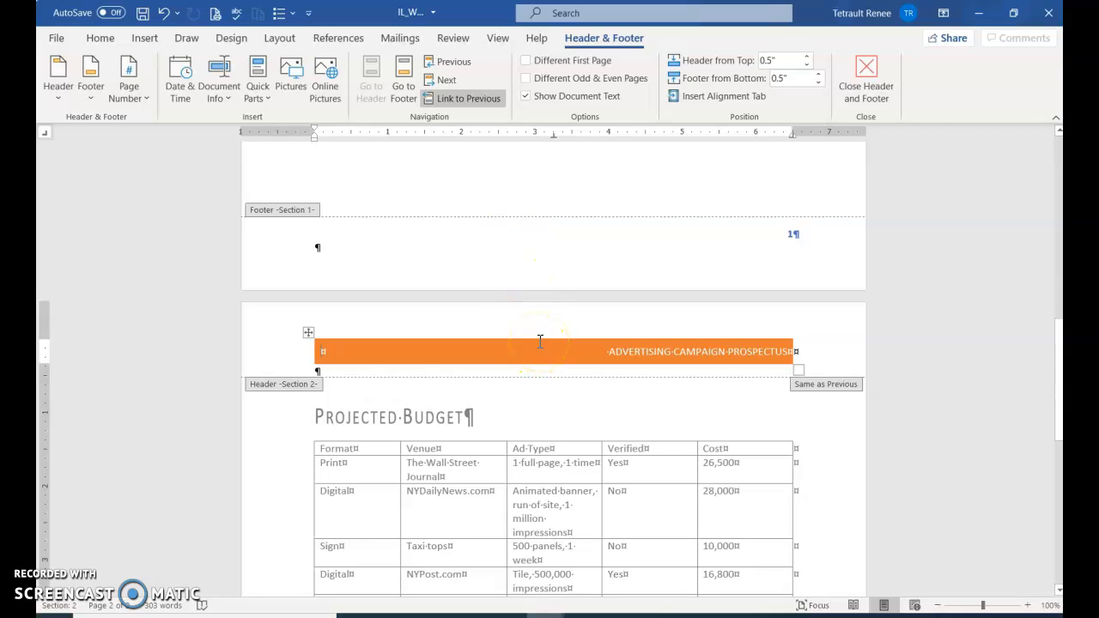
left_click(870, 77)
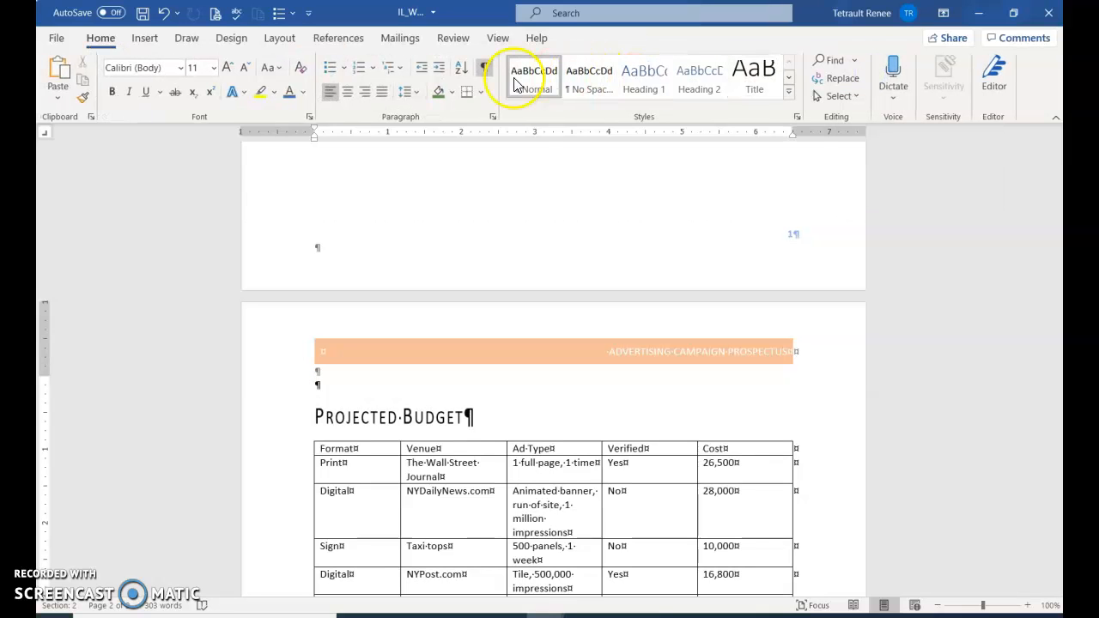
left_click(483, 69)
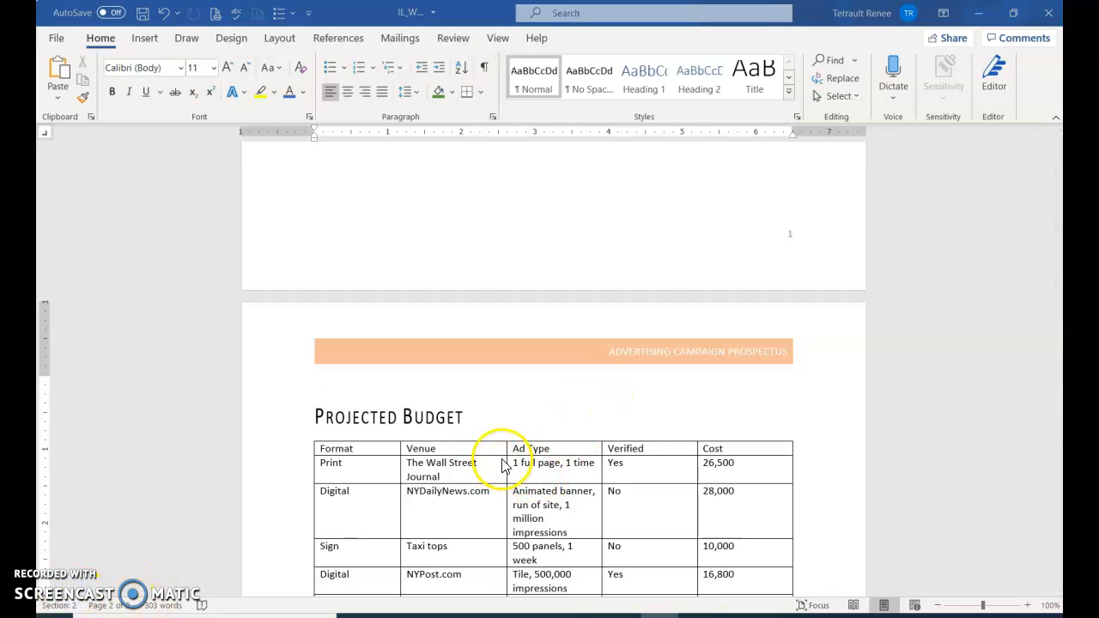
Set the document zoom to Page Width and bring the whole Projected Budget table into view.
left_click(495, 40)
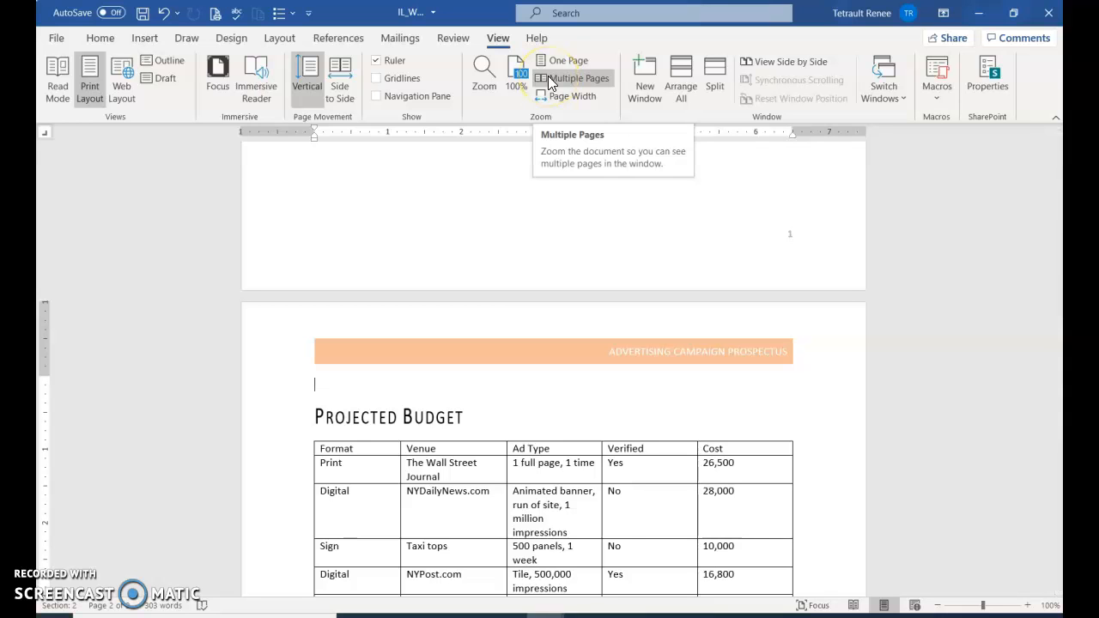
left_click(556, 96)
scroll(574, 339, "down", 1)
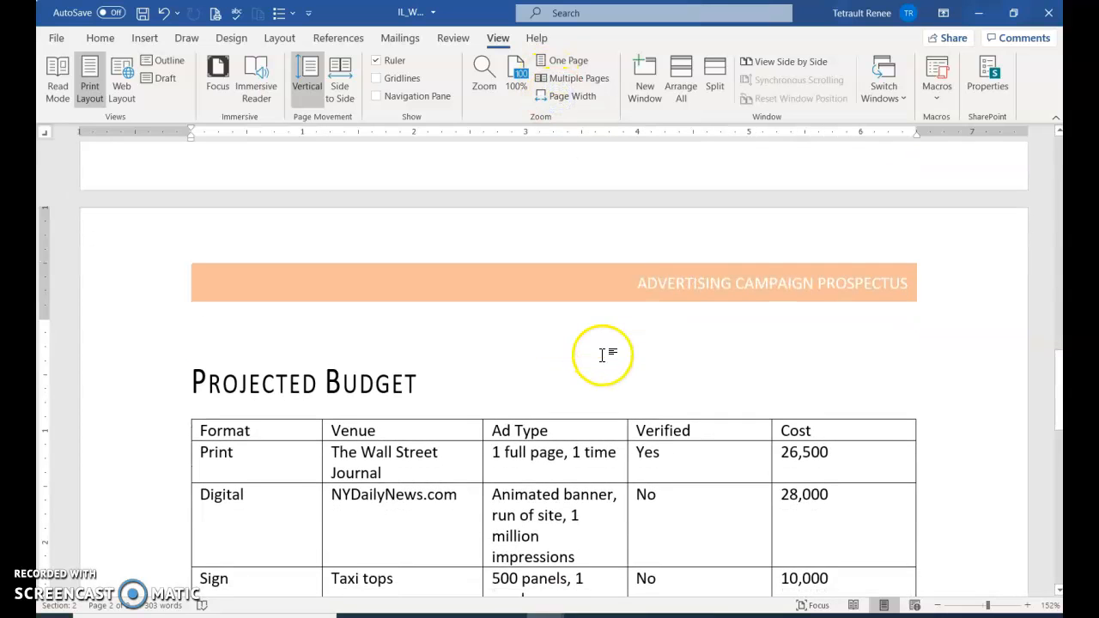
scroll(391, 403, "down", 1)
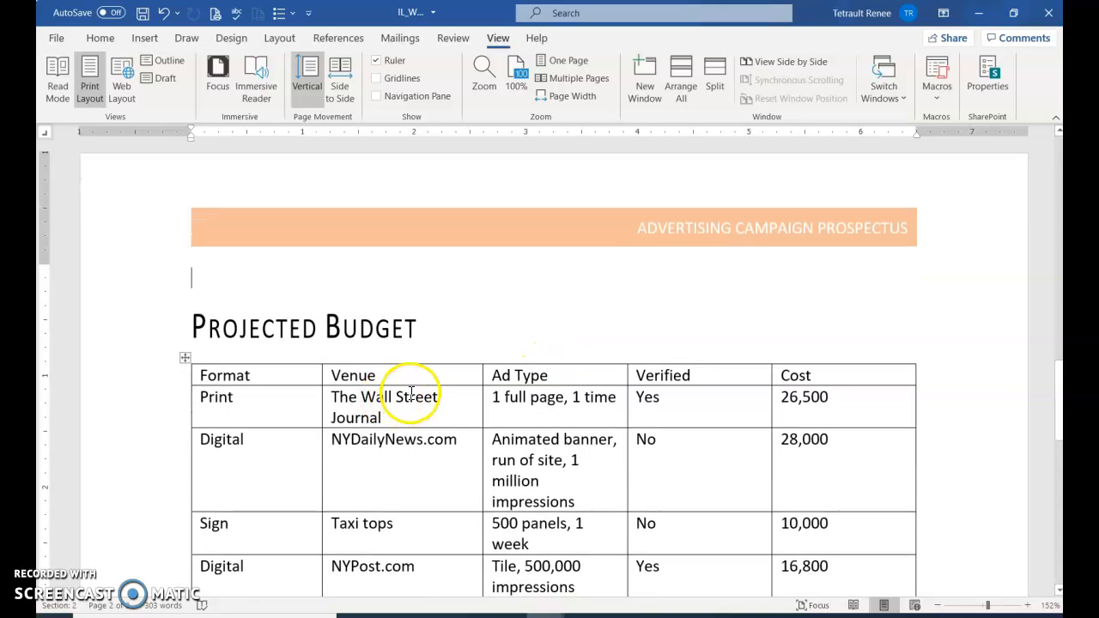
scroll(407, 391, "down", 3)
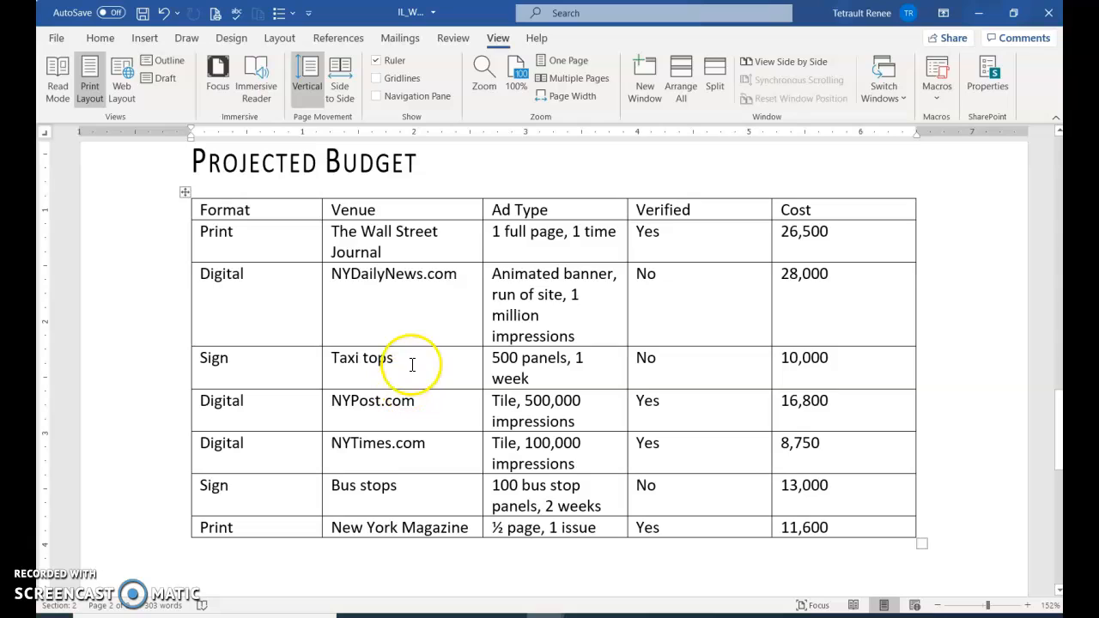
Delete the "Taxi tops" row from the Projected Budget table.
left_click(405, 360)
left_click(344, 357)
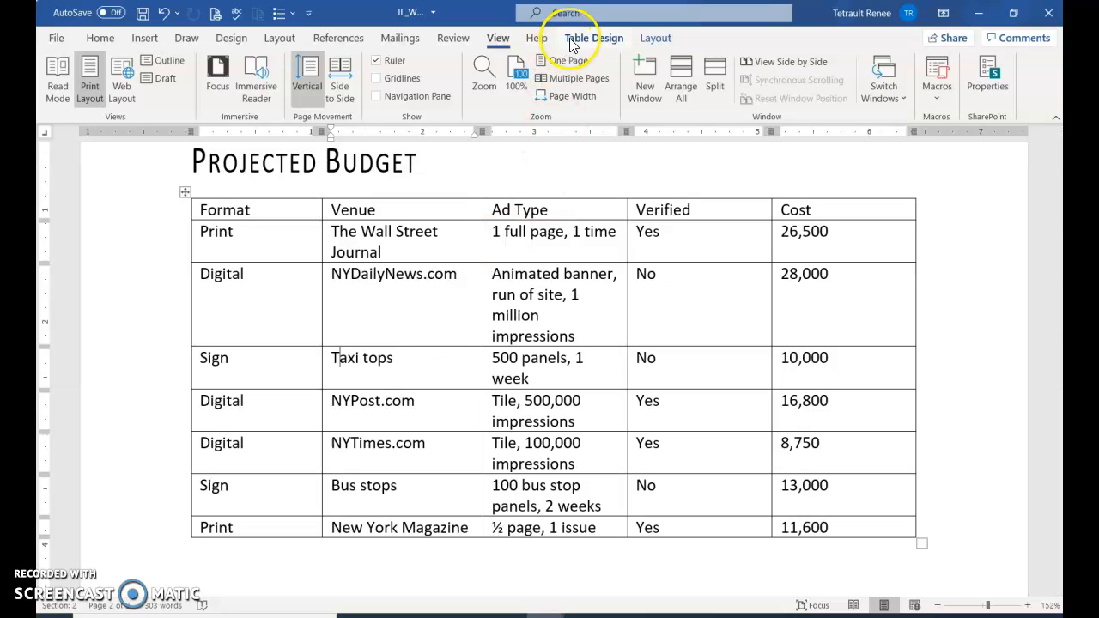
left_click(645, 42)
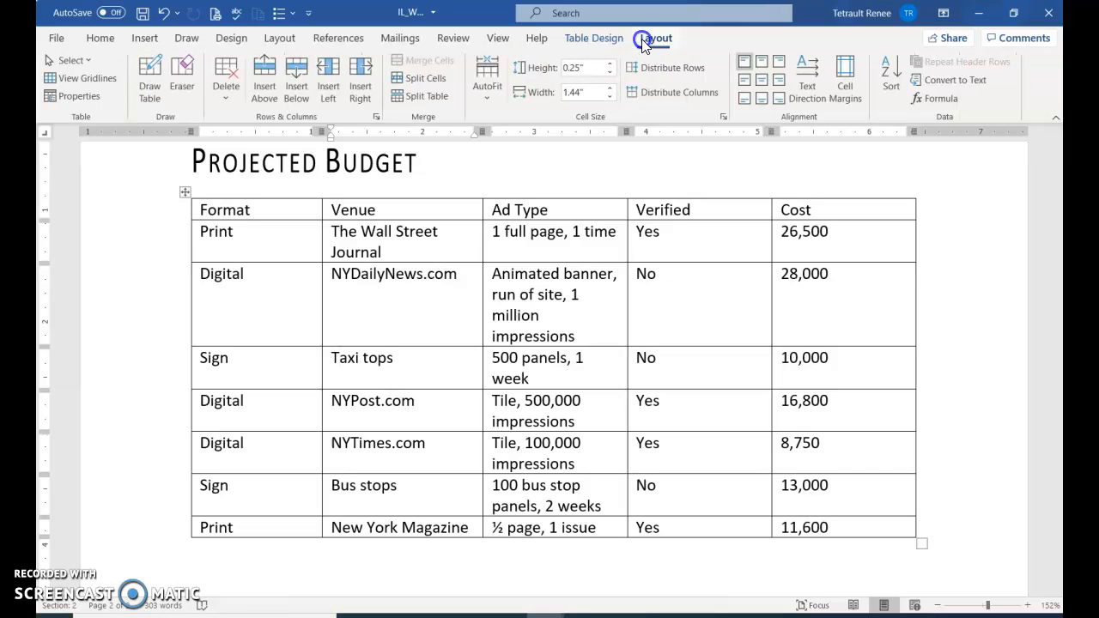
left_click(234, 82)
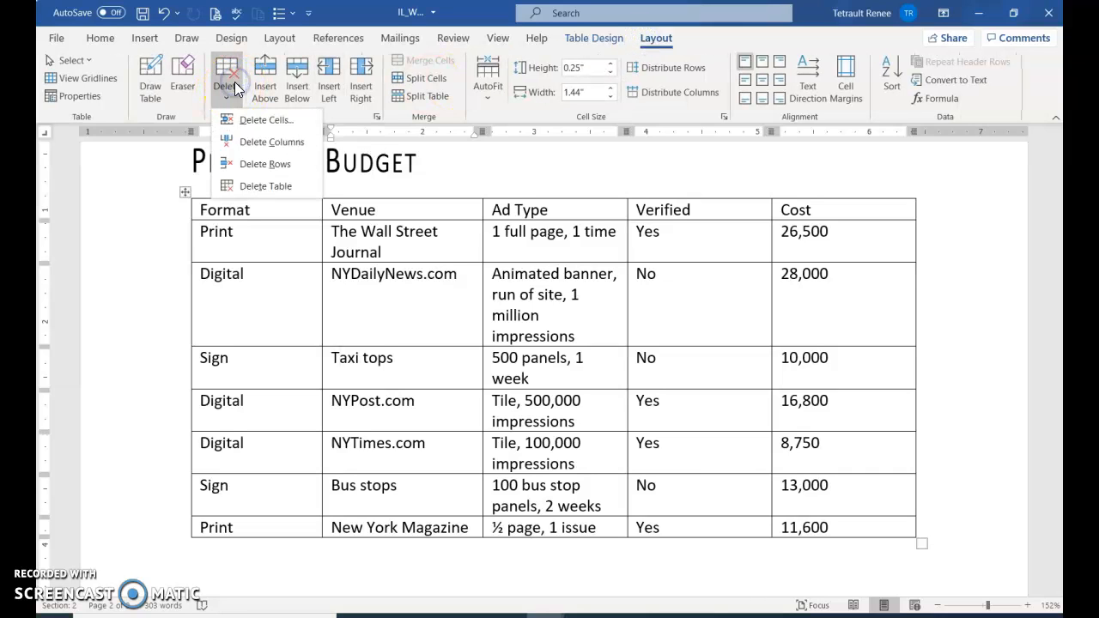
left_click(267, 164)
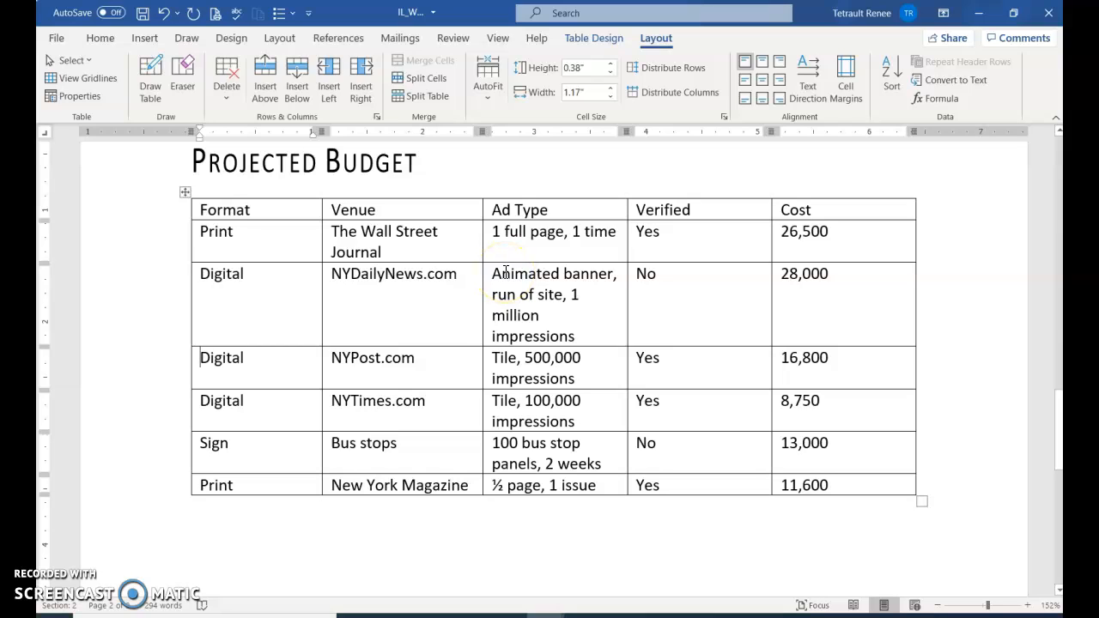
Delete the "Verified" column from the Projected Budget table.
left_click(705, 196)
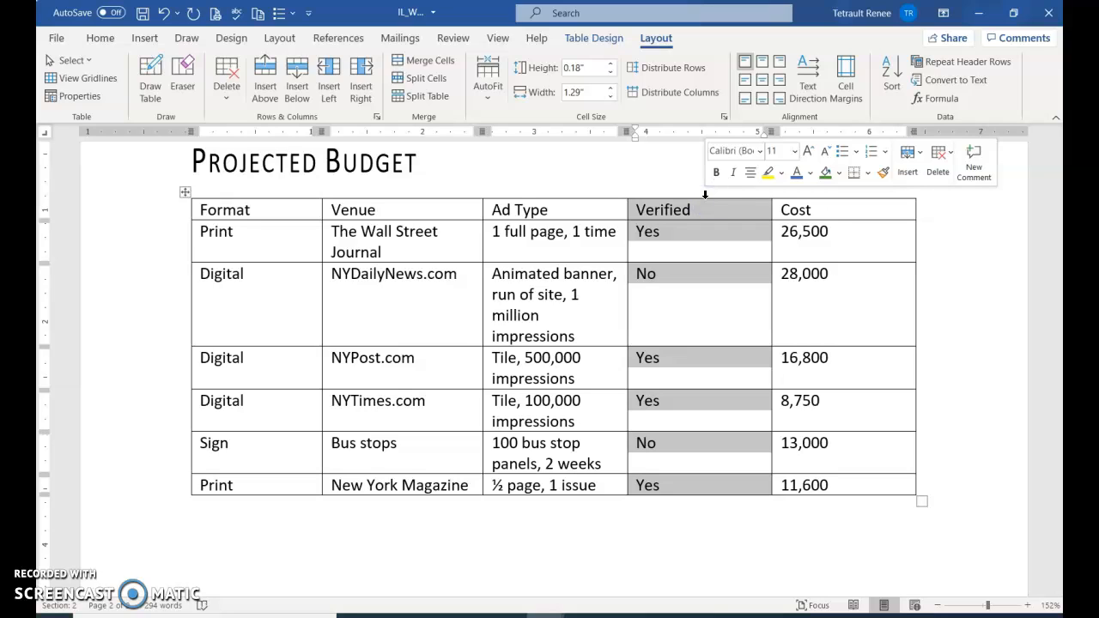
left_click(939, 163)
left_click(959, 214)
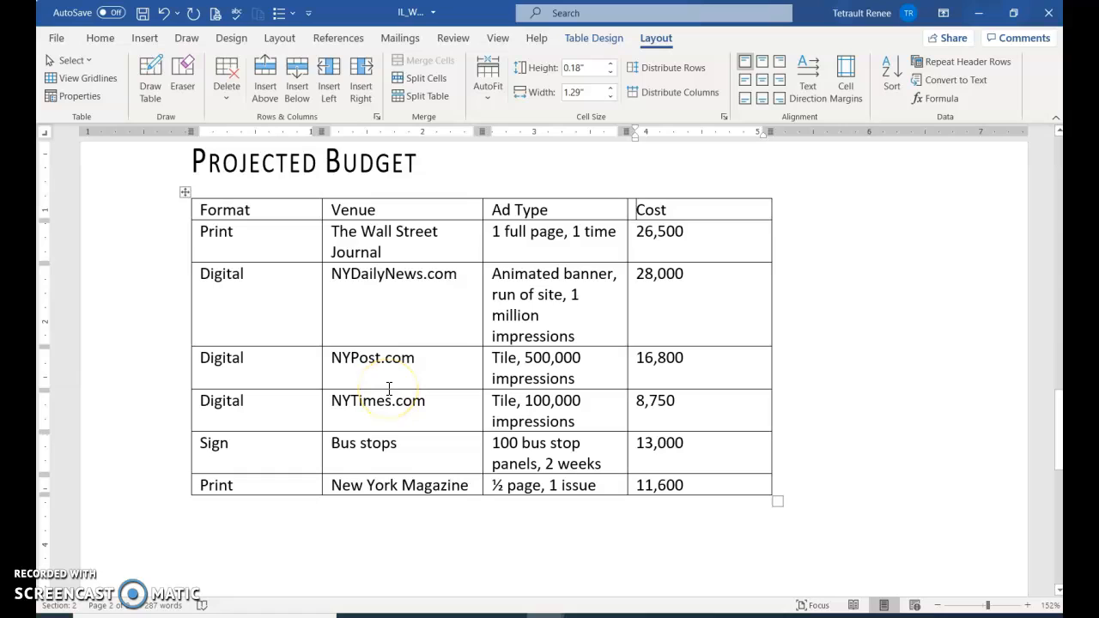
Insert a row between NYDailyNews.com and NYPost.com containing "Sign", "Subway cars", "1000 panels, 2 weeks" and "18,000".
left_click(386, 299)
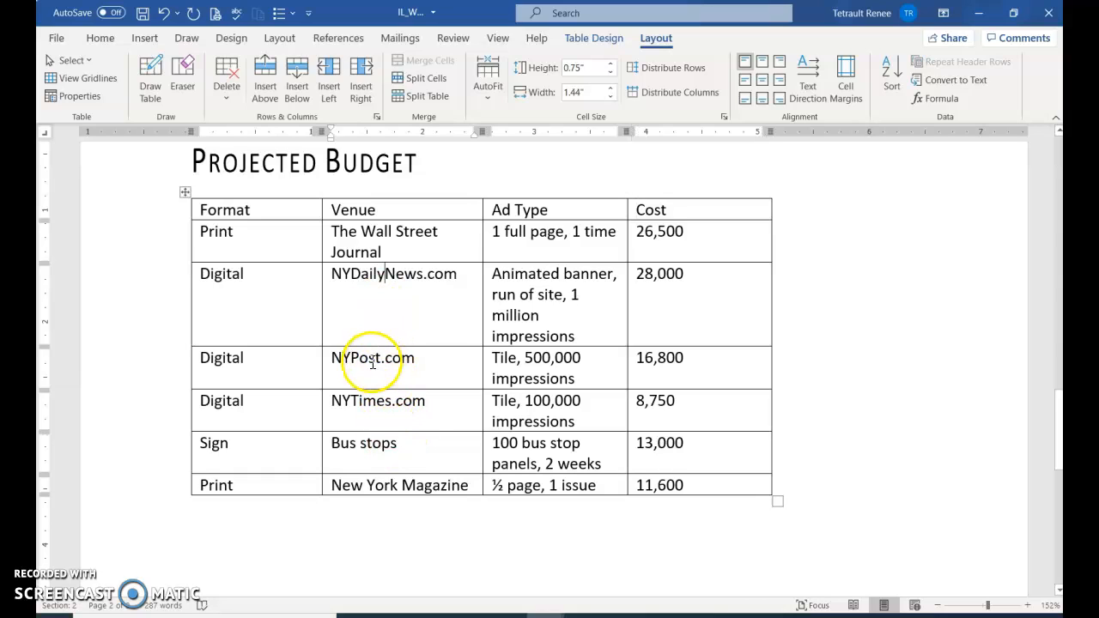
mouse_move(191, 359)
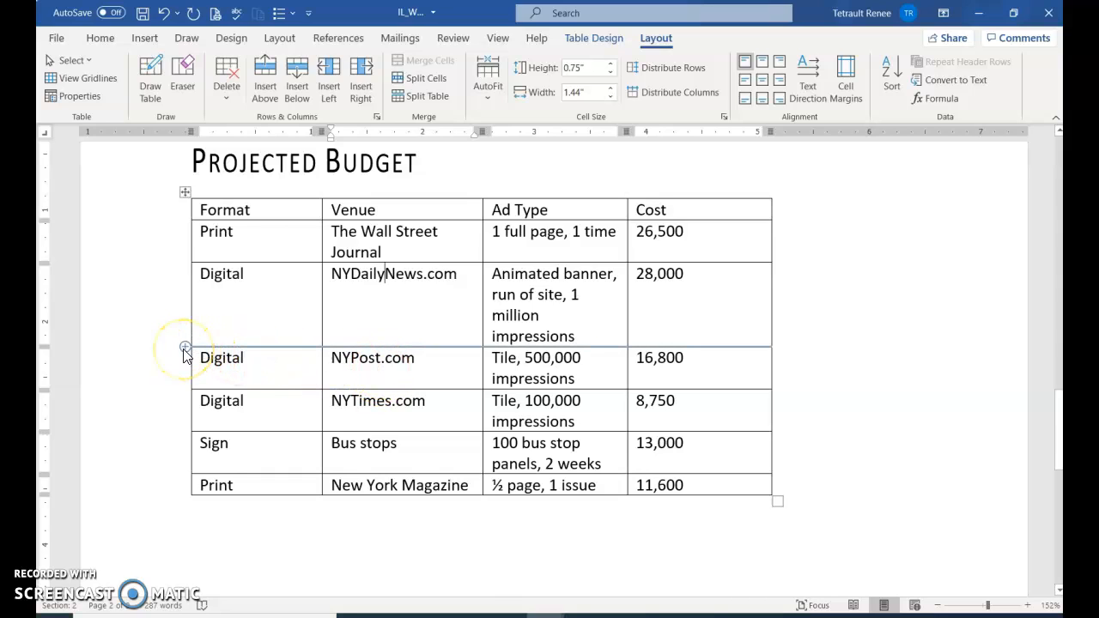
left_click(186, 347)
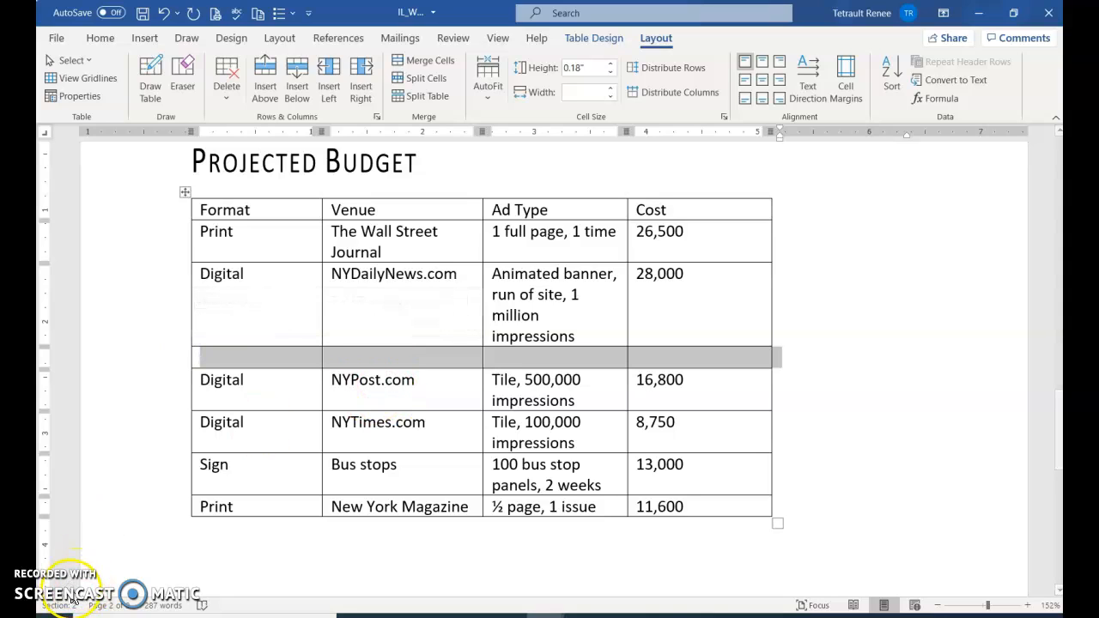
type("Sign\tSubway cars\t1000 panels, 2 weeks\t18,000")
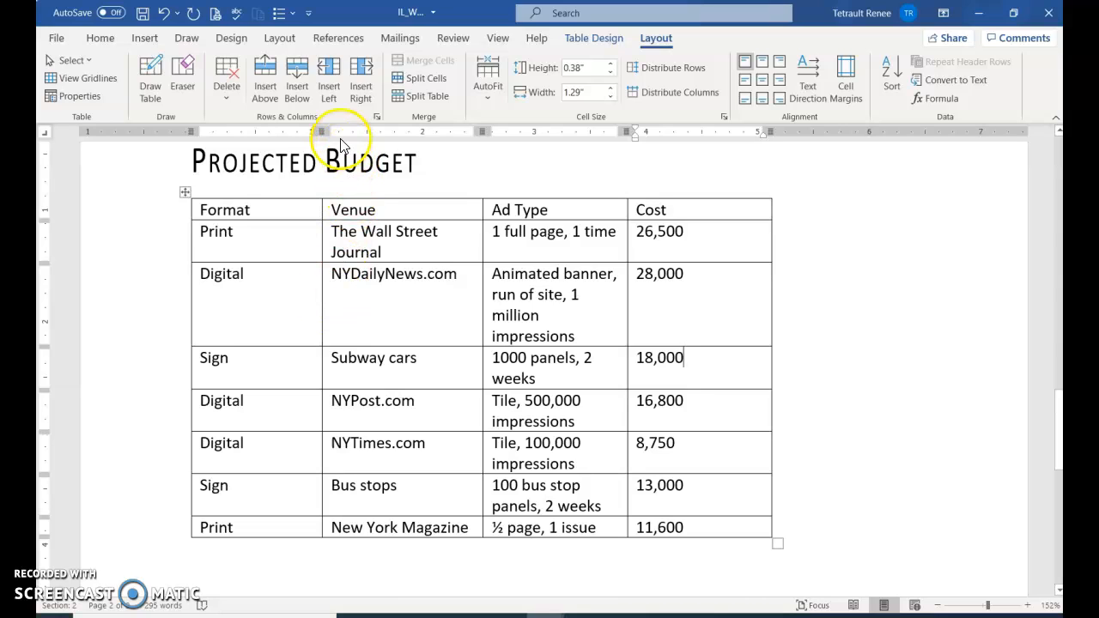
Move the Format and Venue columns' right borders to about 0.5 and 2.2 inches on the ruler, and autofit the Ad Type and Cost columns.
left_click(498, 39)
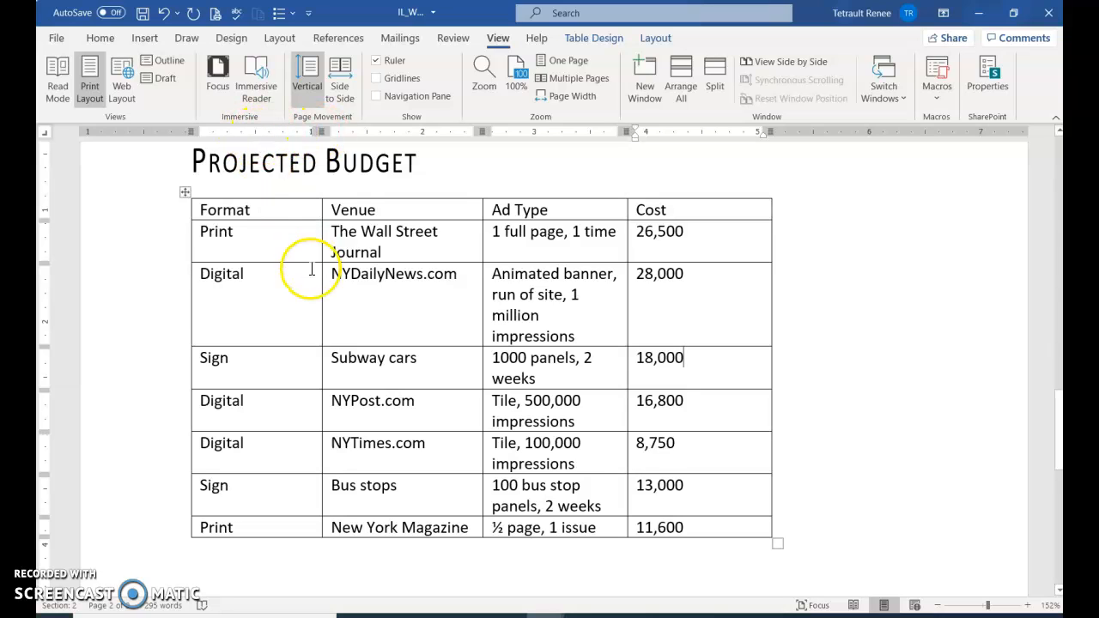
left_click_drag(322, 294, 263, 307)
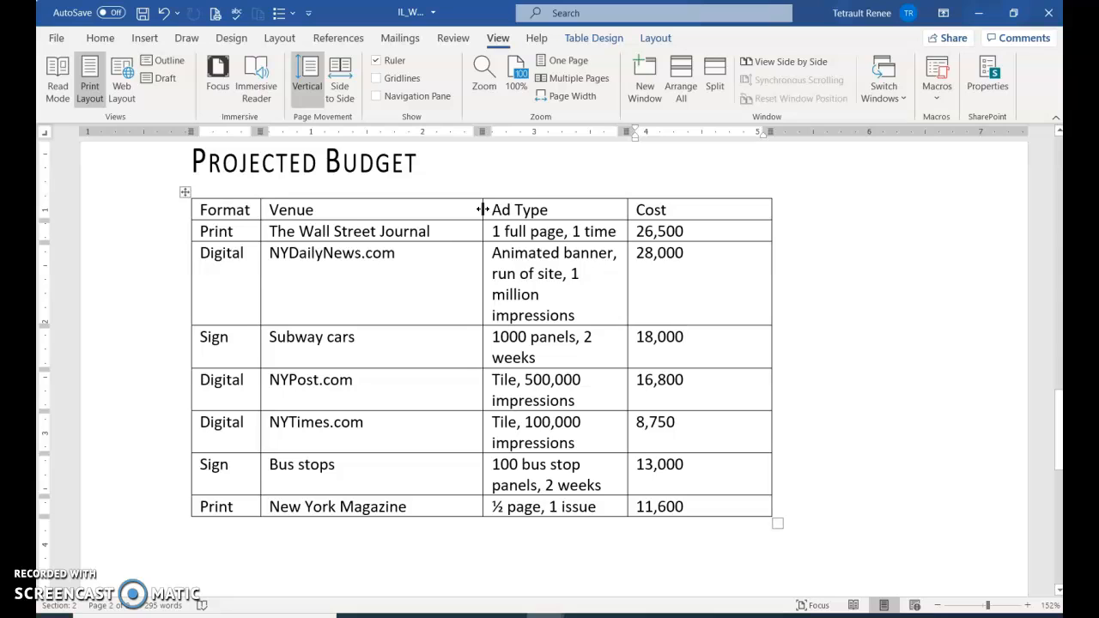
left_click_drag(483, 209, 447, 209)
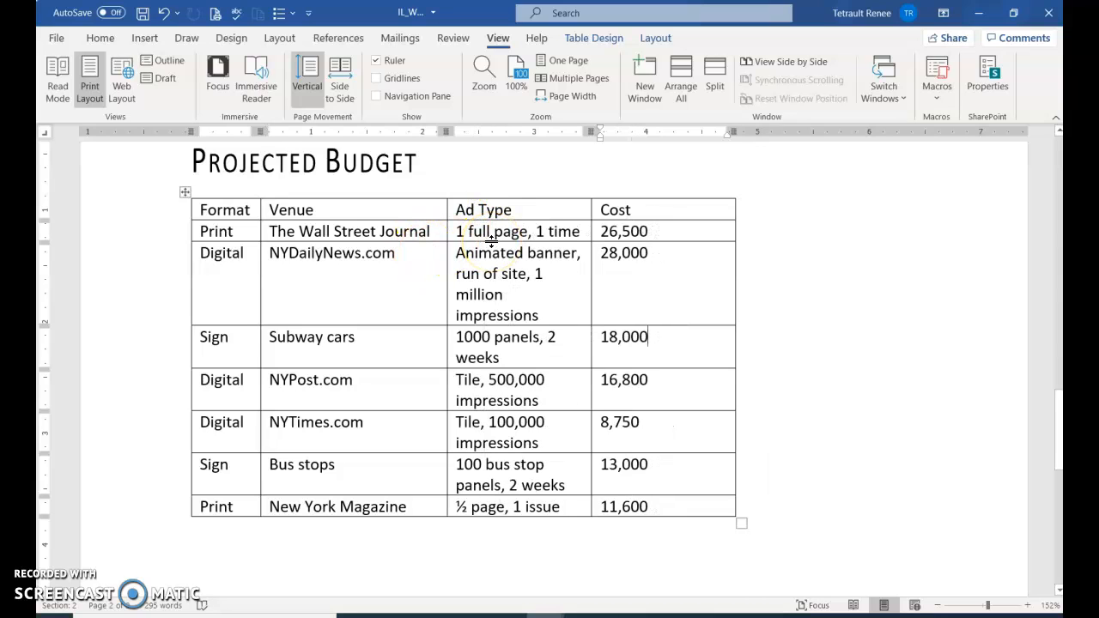
double_click(589, 207)
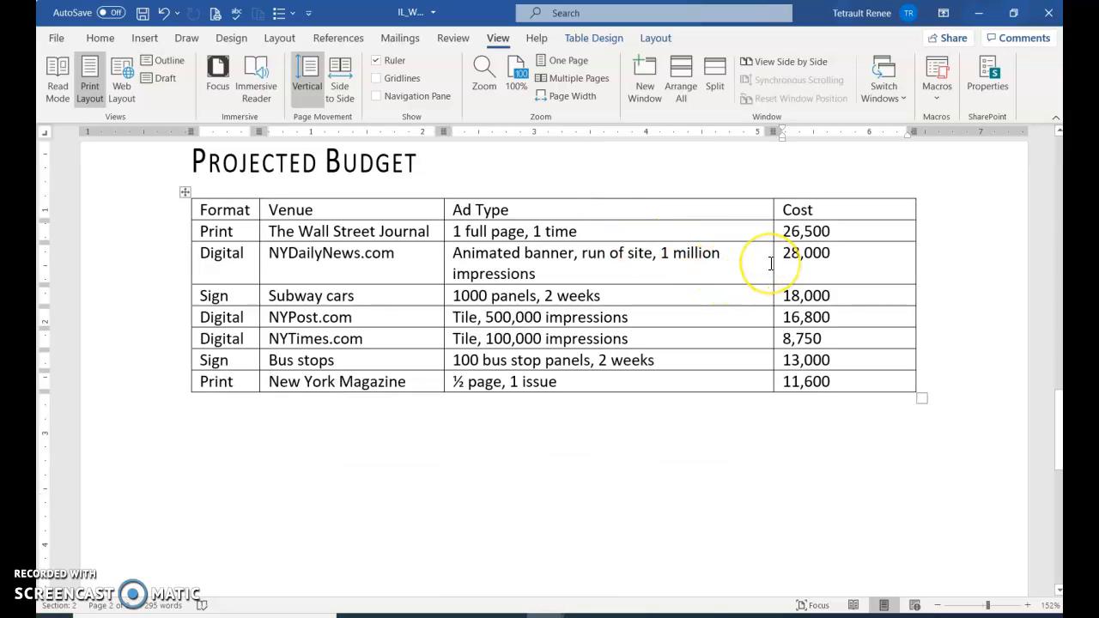
double_click(915, 206)
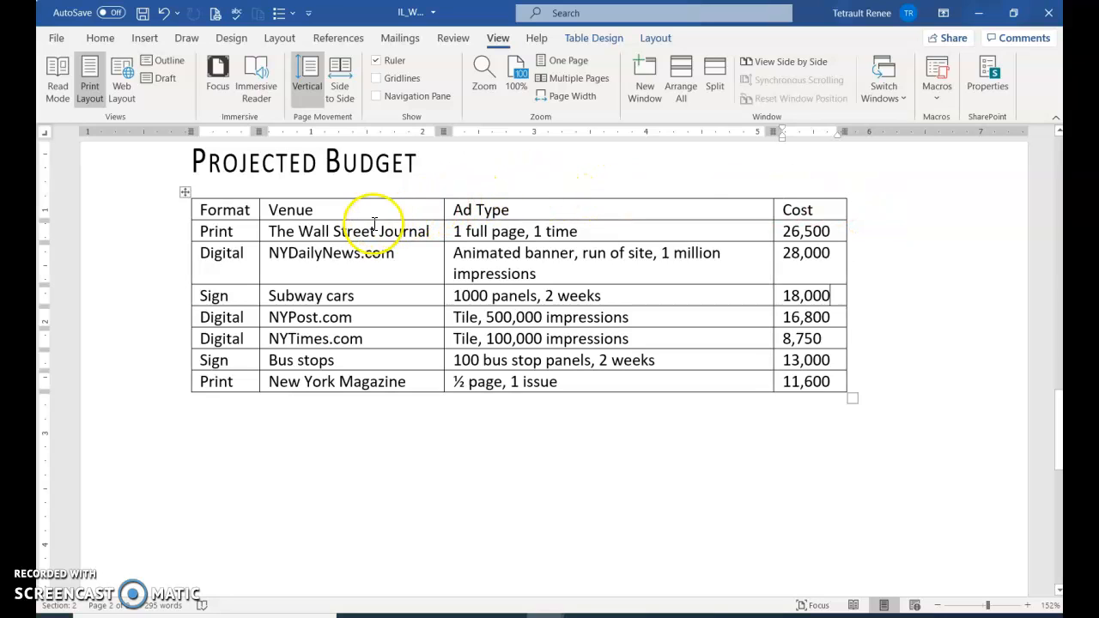
Distribute the heights of all rows in the Projected Budget table equally.
left_click(184, 191)
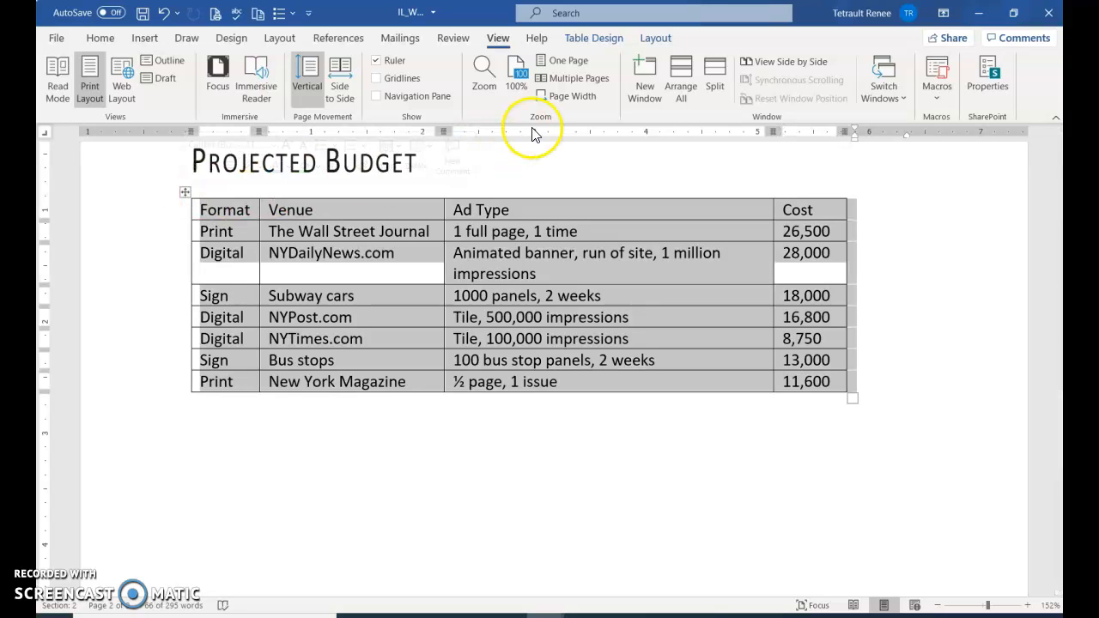
left_click(657, 41)
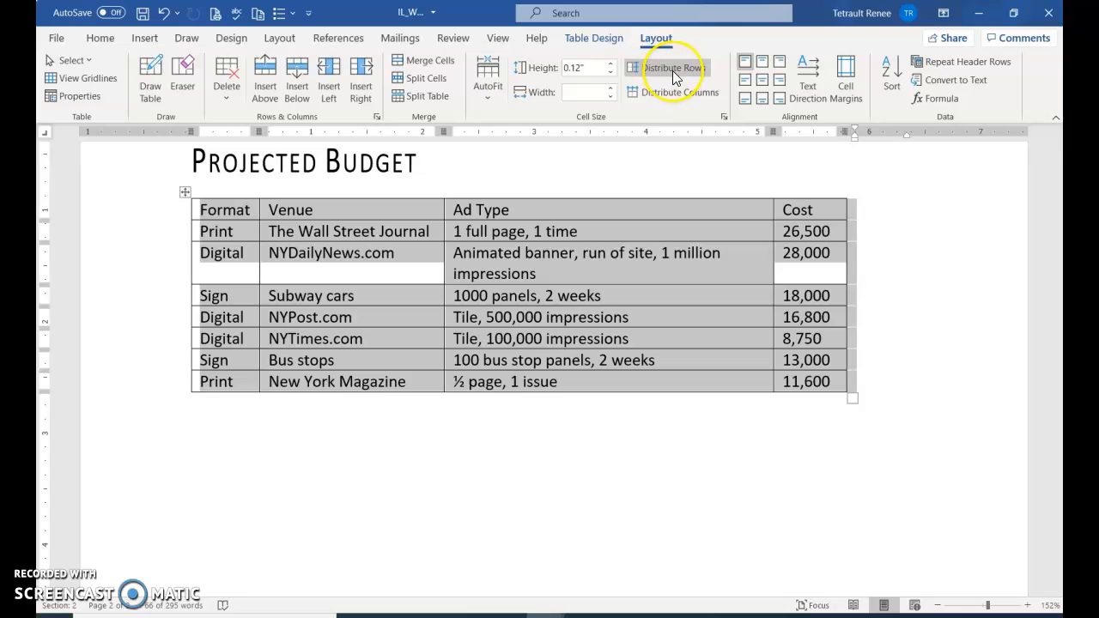
left_click(673, 70)
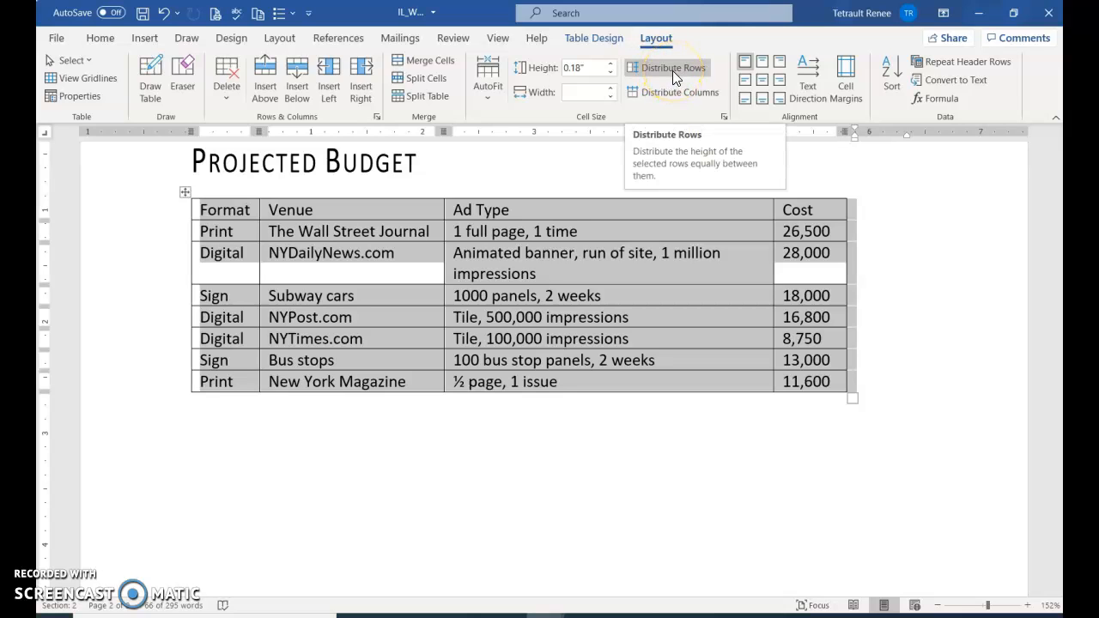
left_click(672, 70)
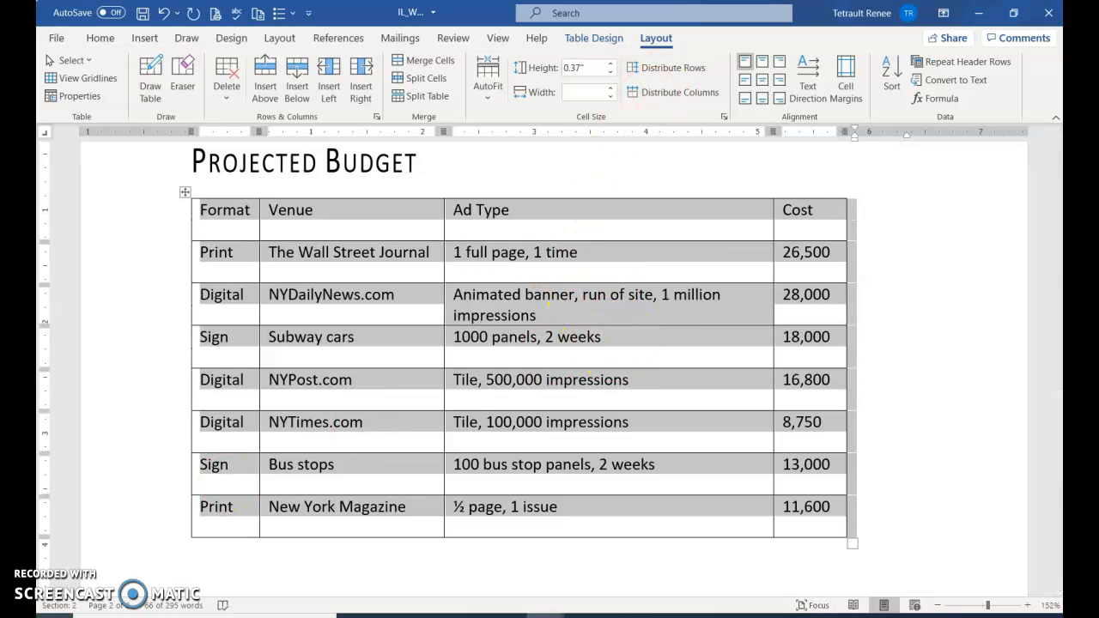
Set the width of the Ad Type column to 3.5 inches.
left_click(575, 220)
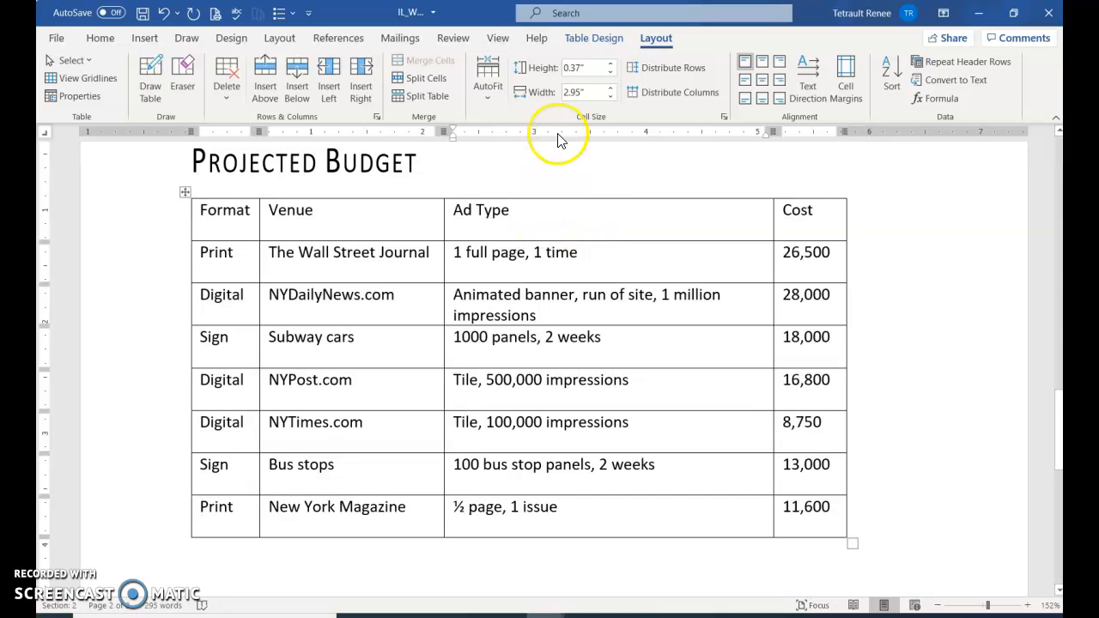
left_click(584, 95)
left_click(707, 169)
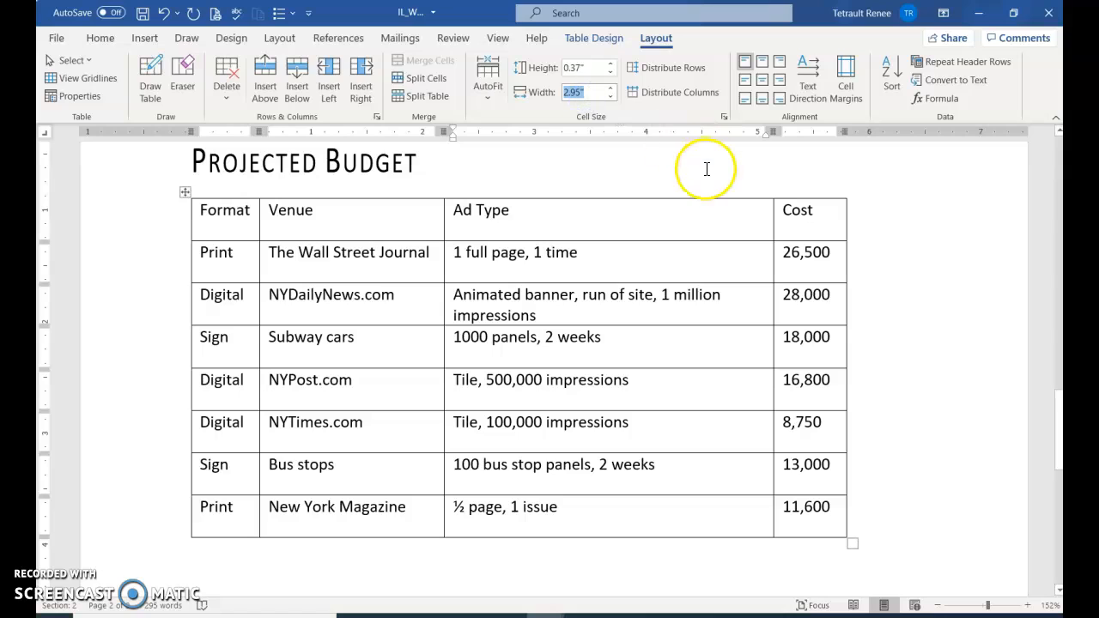
type("3.5")
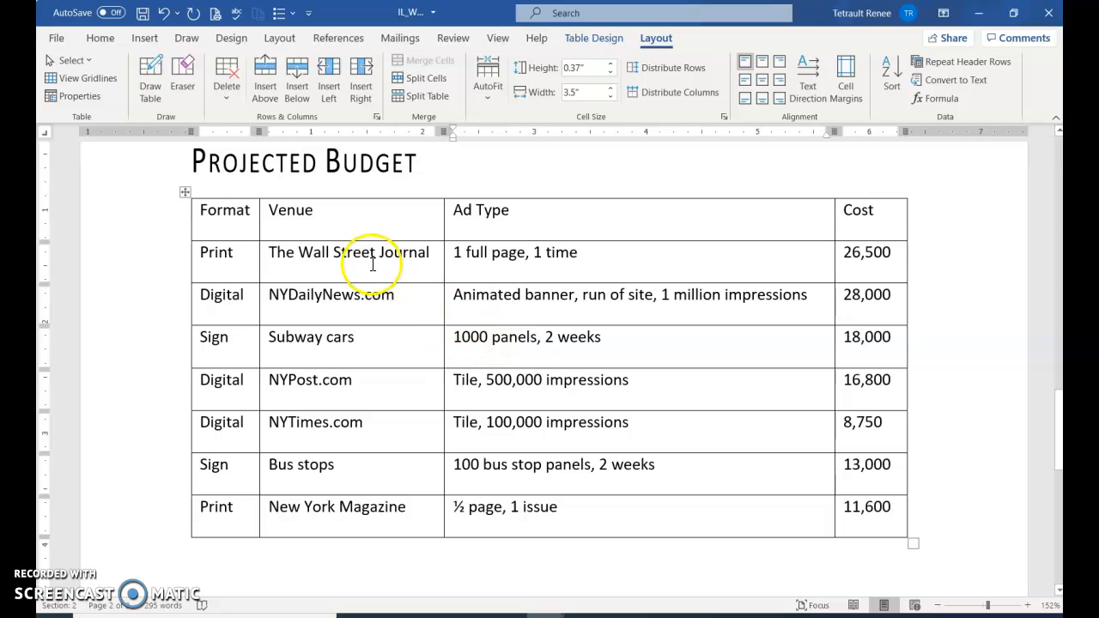
Center the whole Projected Budget table between the page margins and apply Align Center Left to the text in all its cells.
left_click(183, 192)
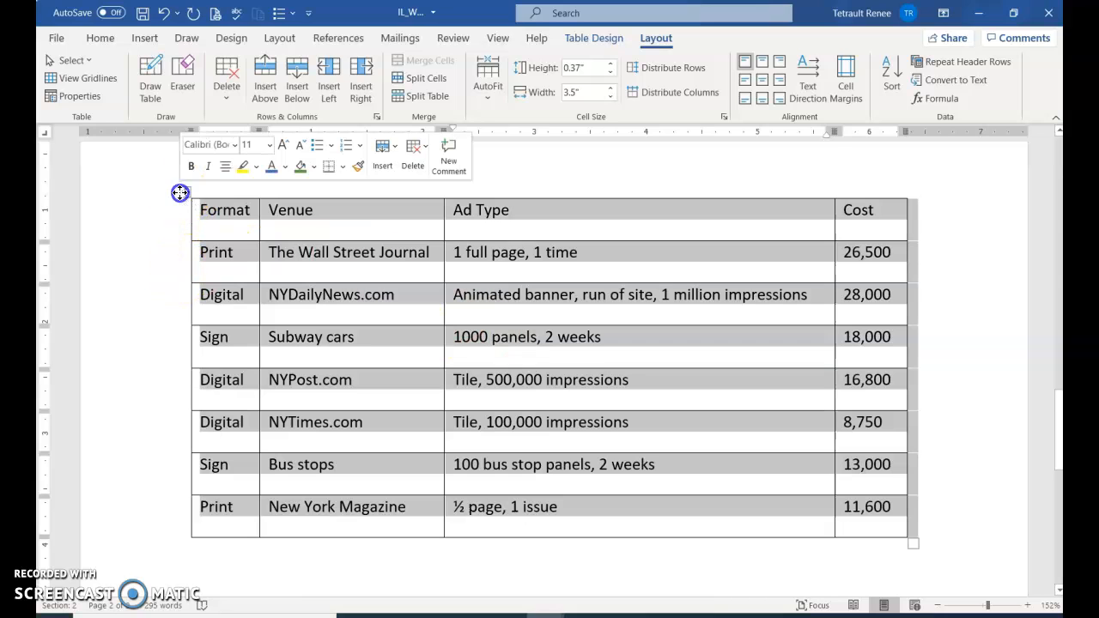
left_click(224, 166)
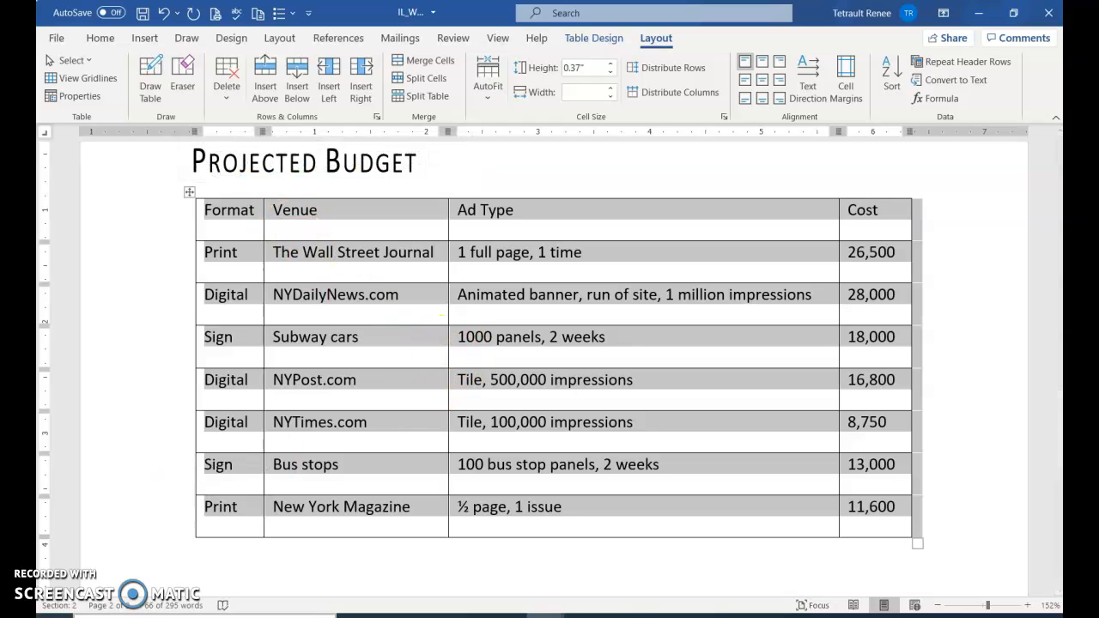
left_click(744, 79)
left_click(933, 314)
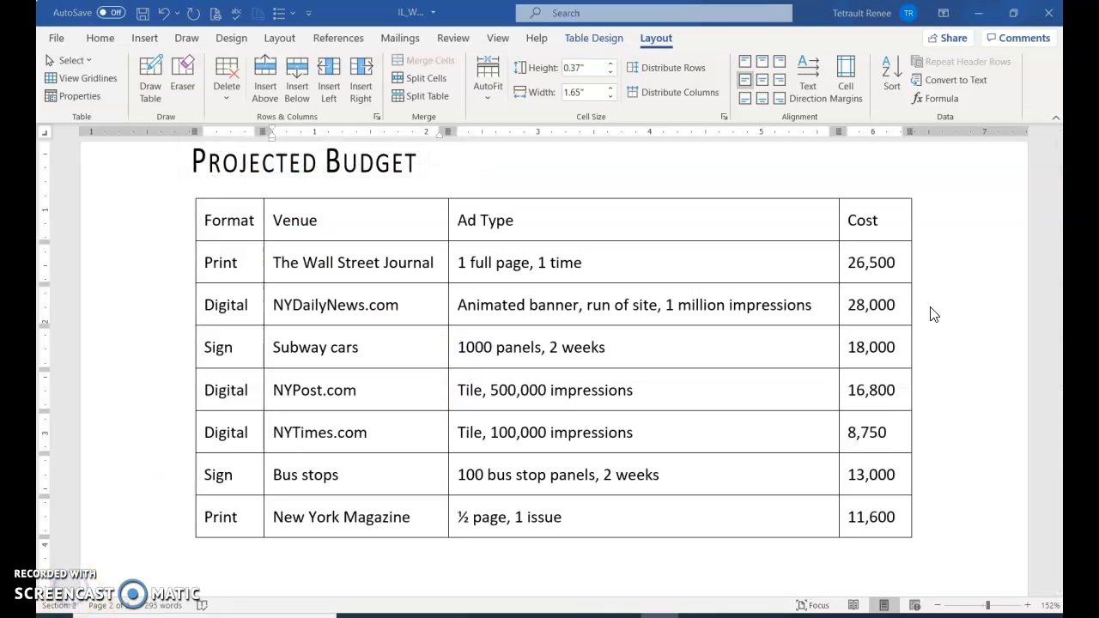